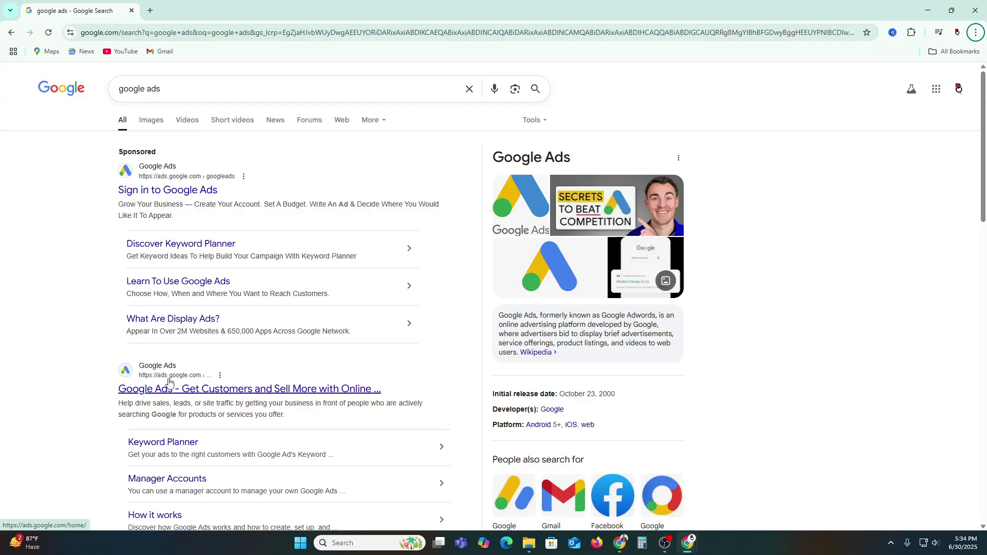
- Open the Google Ads website, switch to the other browser profile's window, start the campaign setup there and dismiss the chat introduction
left_click(194, 389)
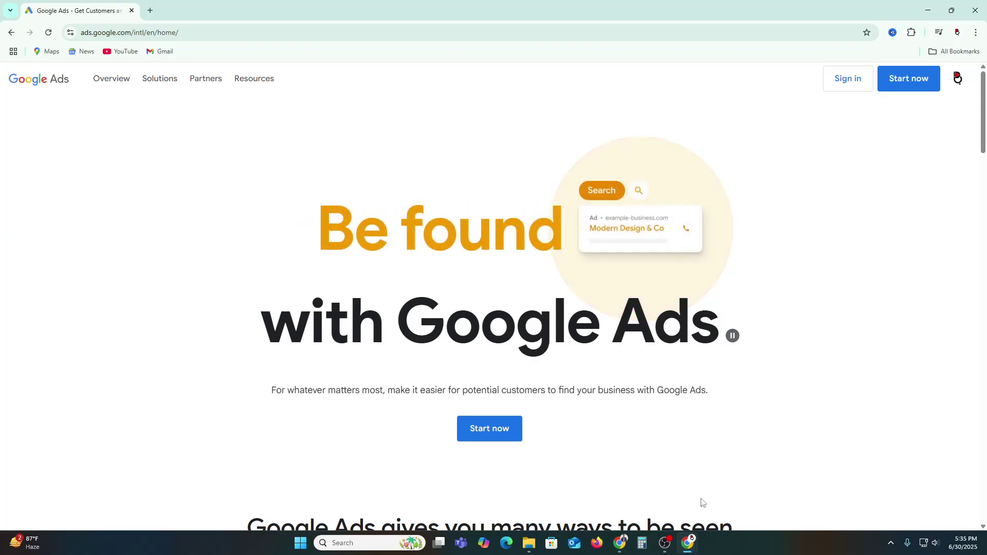
left_click(622, 546)
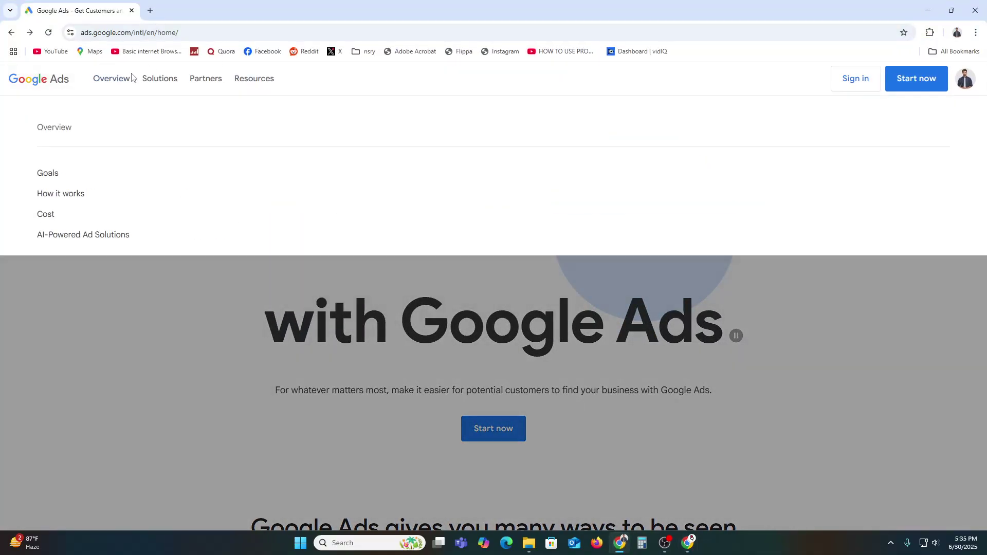
mouse_move(162, 83)
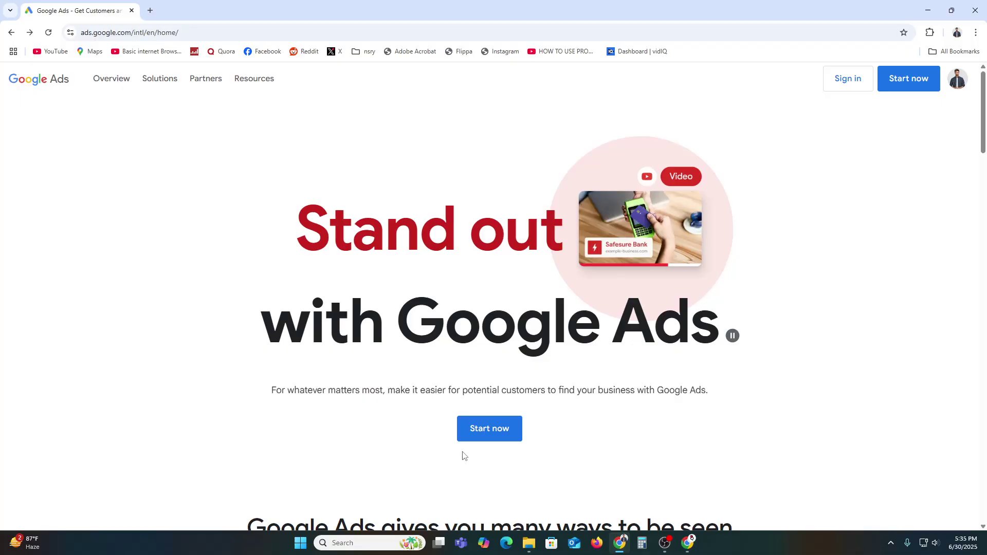
left_click(494, 440)
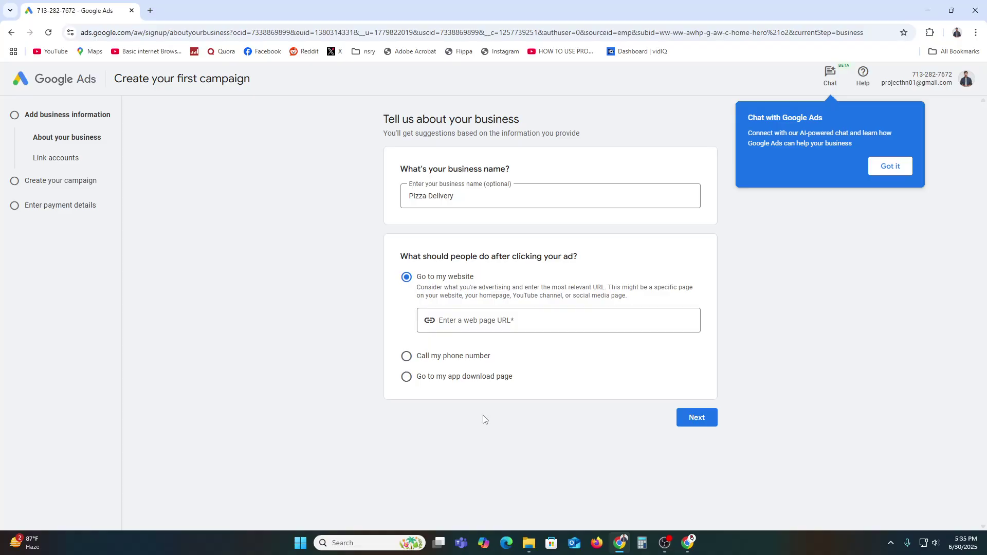
left_click(903, 170)
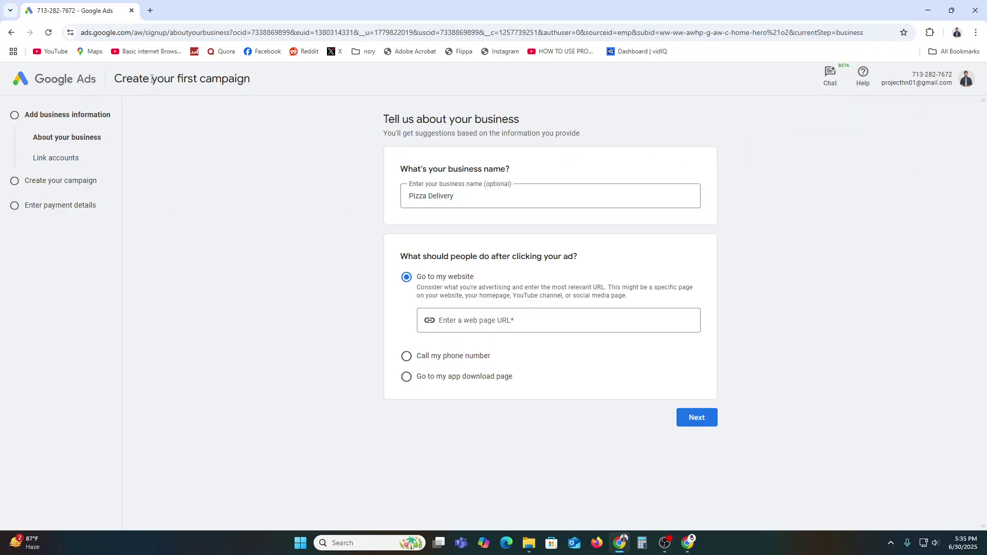
- Look at the sign-in page for switching to another account, and return to the campaign setup
left_click_drag(133, 78, 248, 78)
left_click(246, 78)
left_click(968, 79)
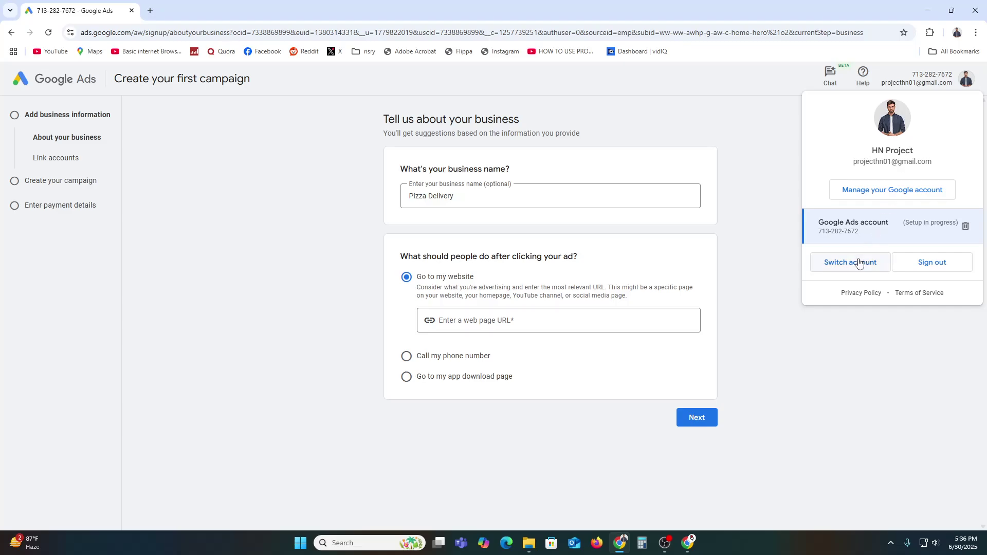
left_click(842, 266)
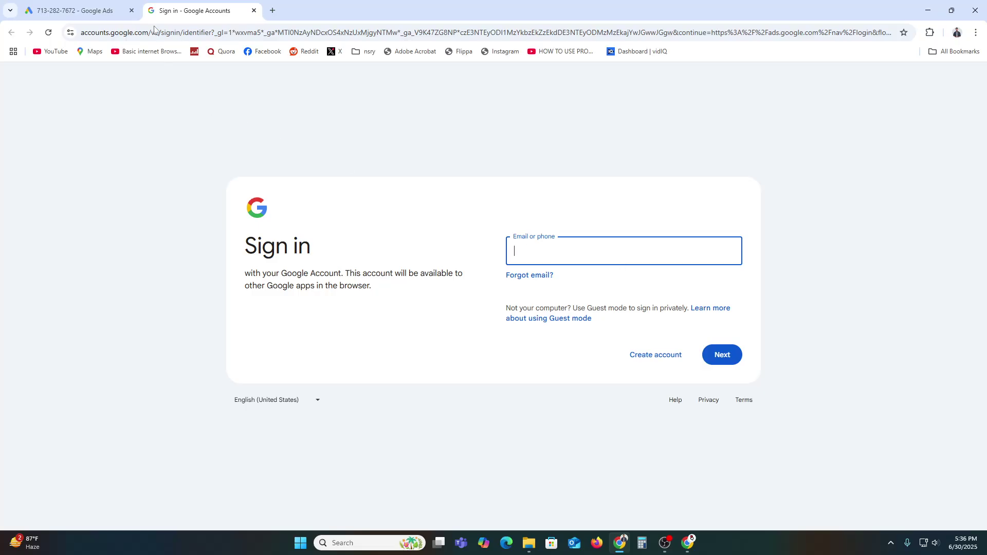
left_click(52, 7)
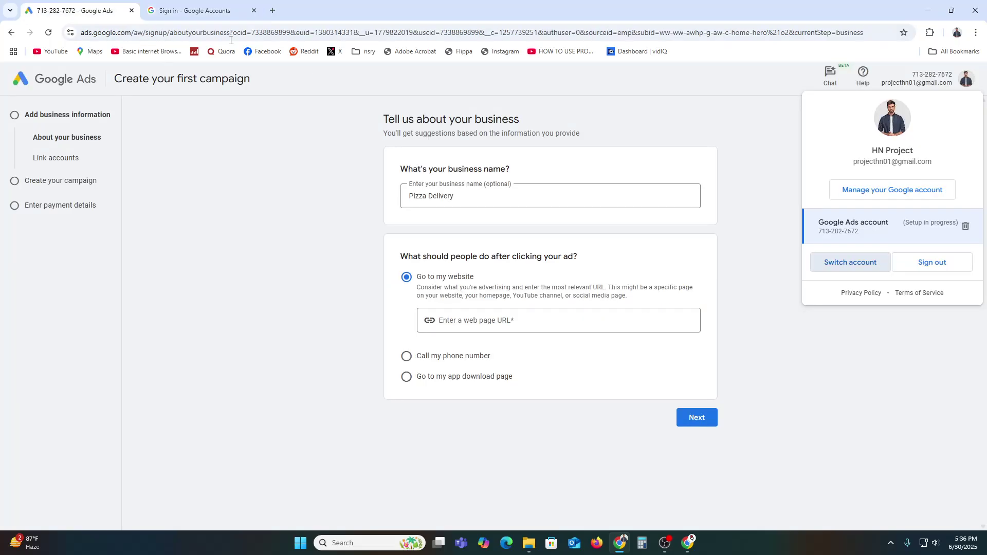
left_click(763, 159)
- Delete the Google Ads account whose setup is in progress and sign in again
left_click(967, 79)
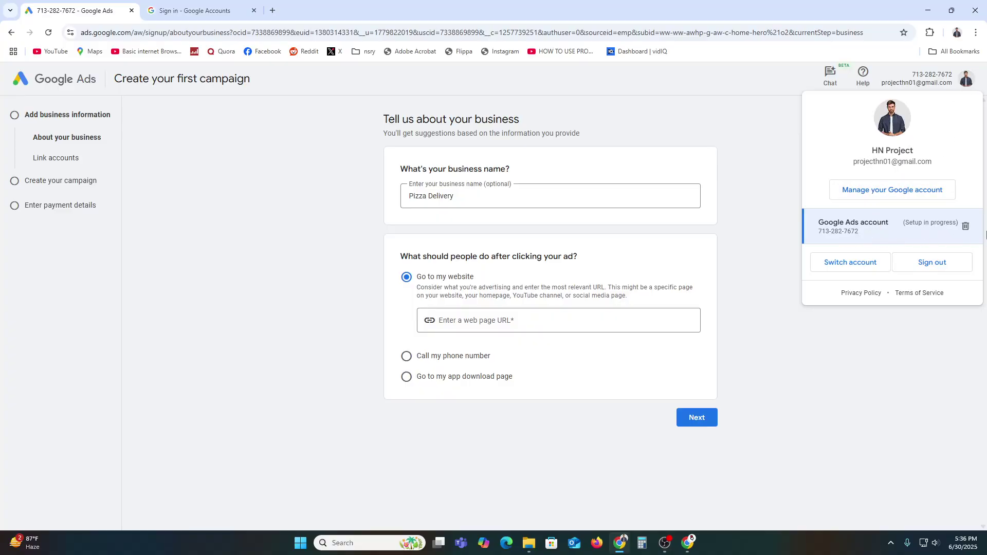
left_click(965, 227)
left_click(613, 334)
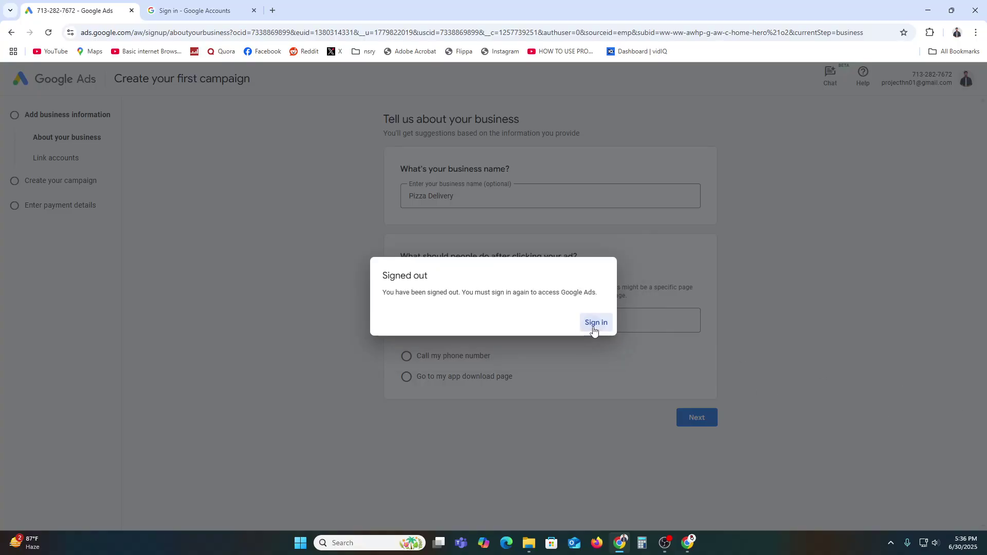
left_click(591, 327)
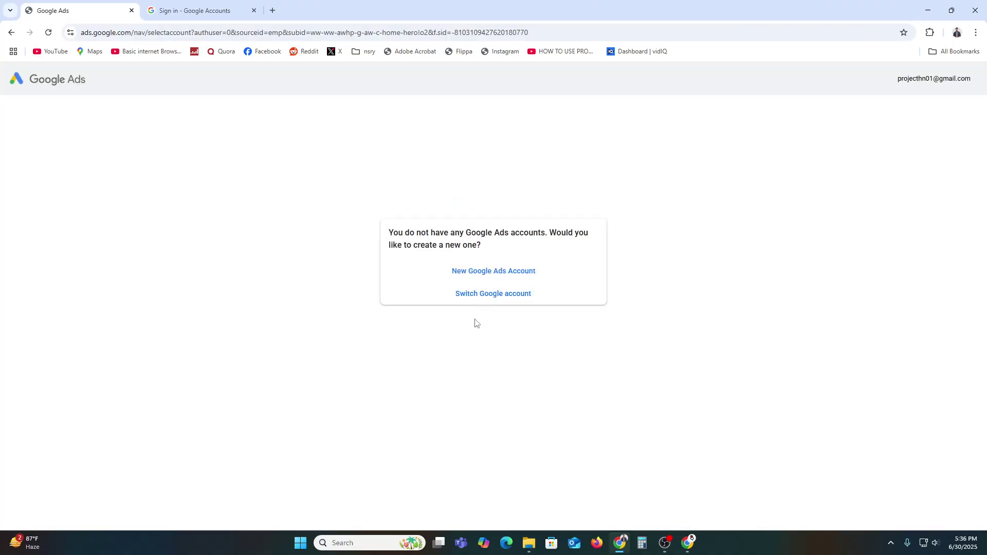
- Create a new Google Ads account, review the three setup steps and begin creating the first campaign
left_click(488, 275)
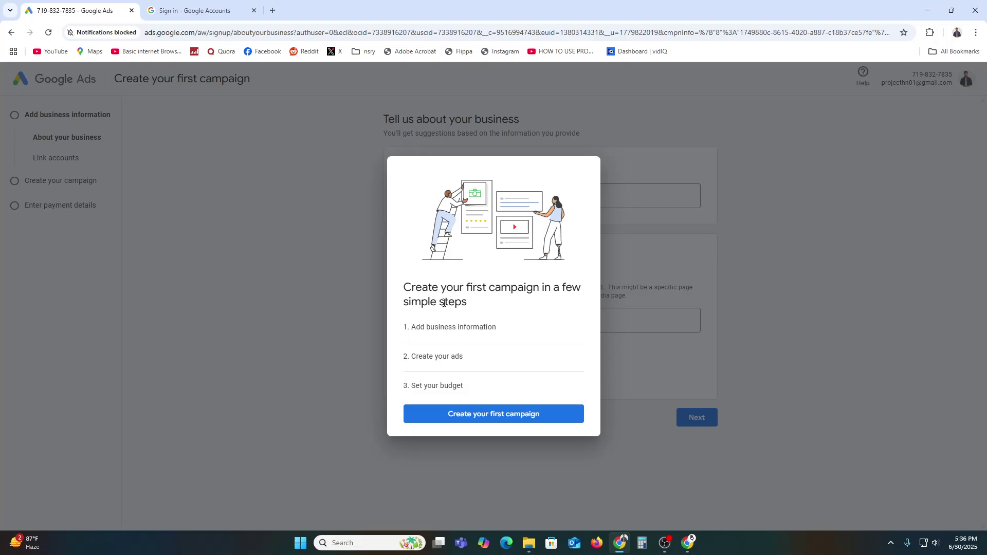
left_click_drag(414, 329, 513, 331)
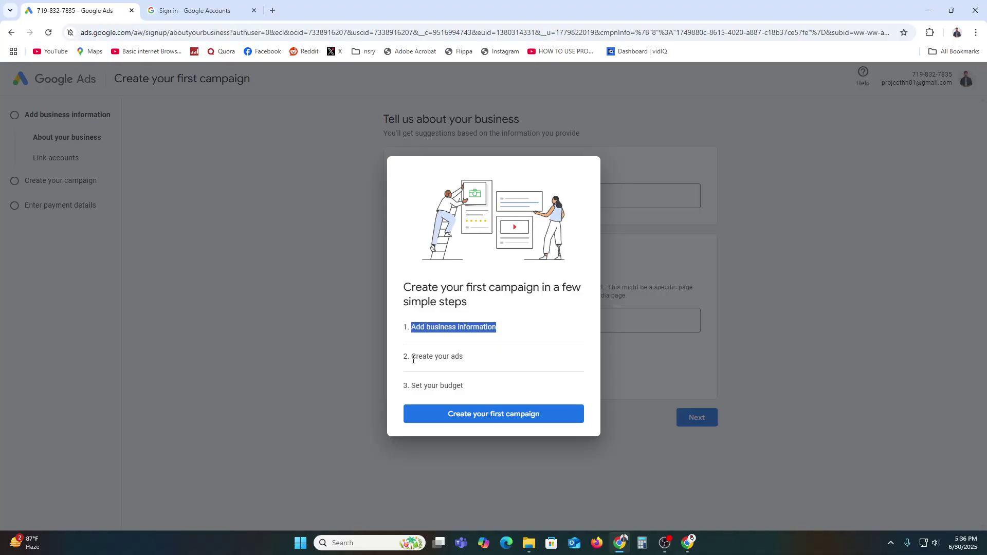
left_click_drag(414, 360, 502, 361)
left_click_drag(420, 386, 477, 391)
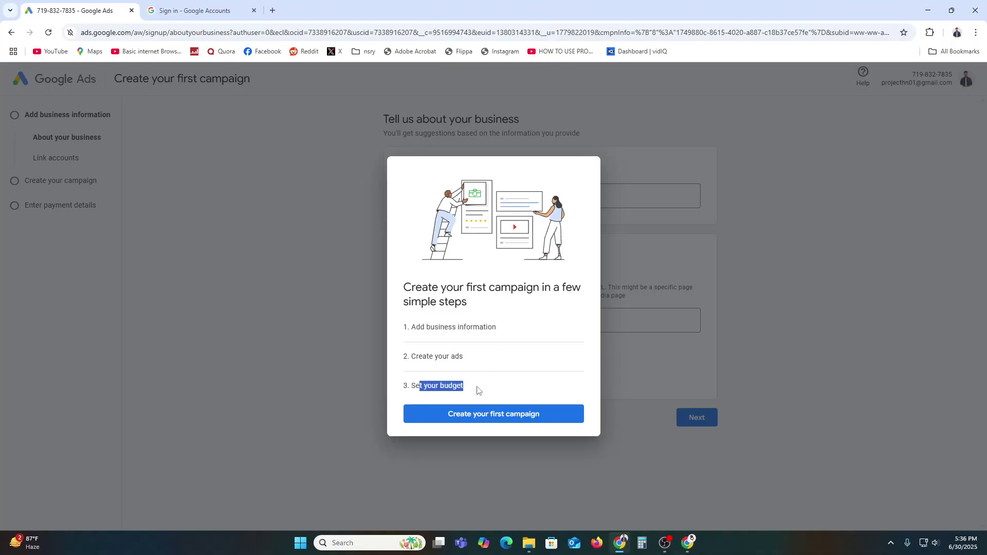
left_click(478, 391)
left_click(470, 420)
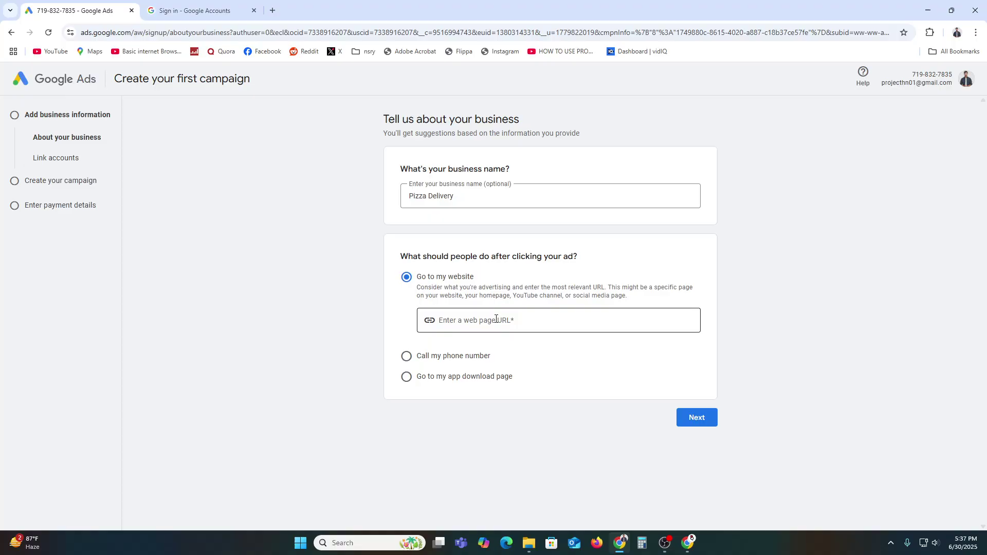
- Replace the business name with "We are Digital"
double_click(463, 196)
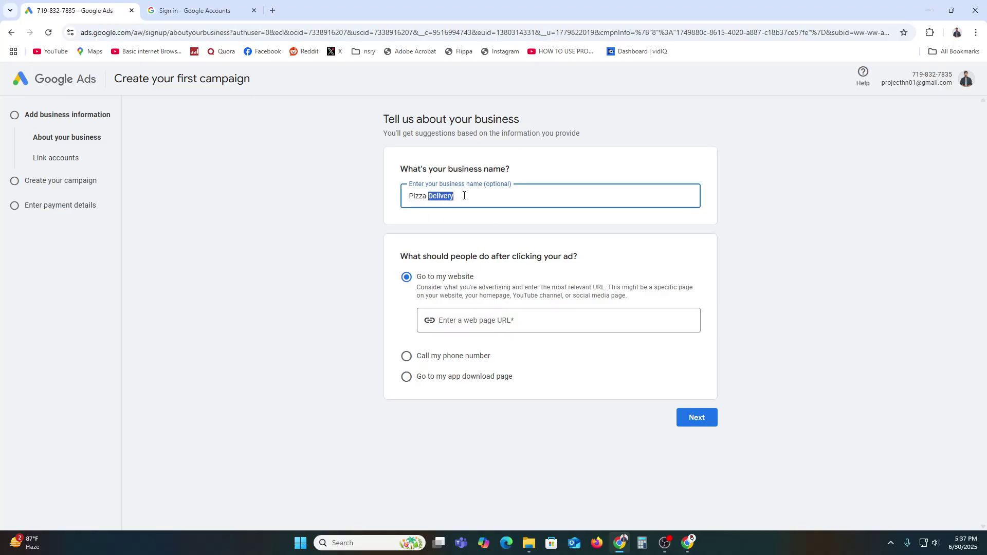
key("ctrl+a")
key("BackSpace")
type("We")
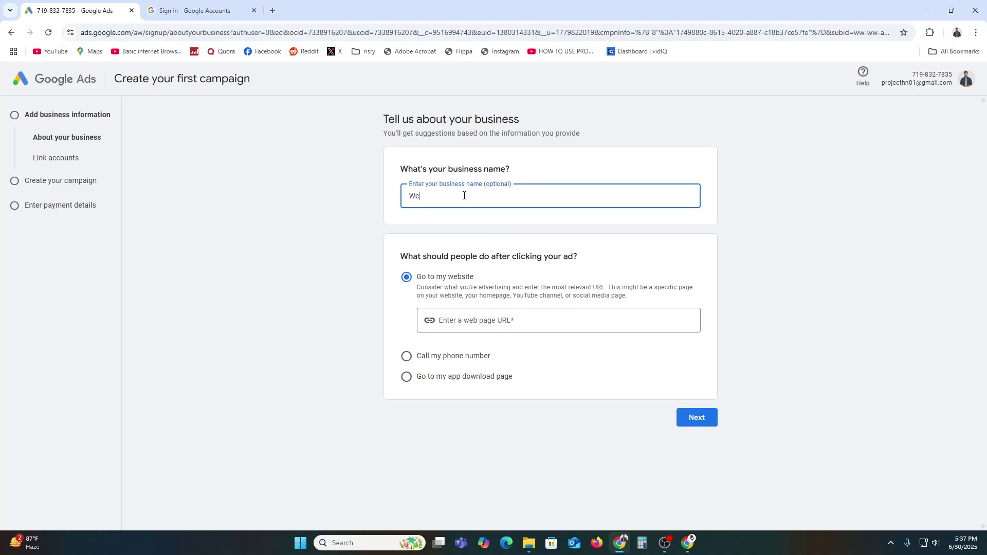
type(" are Digital")
- Open Wix in a new tab, visit the fourth listed site and copy its web address for the landing page
left_click(484, 328)
type("www")
left_click(275, 8)
type("w")
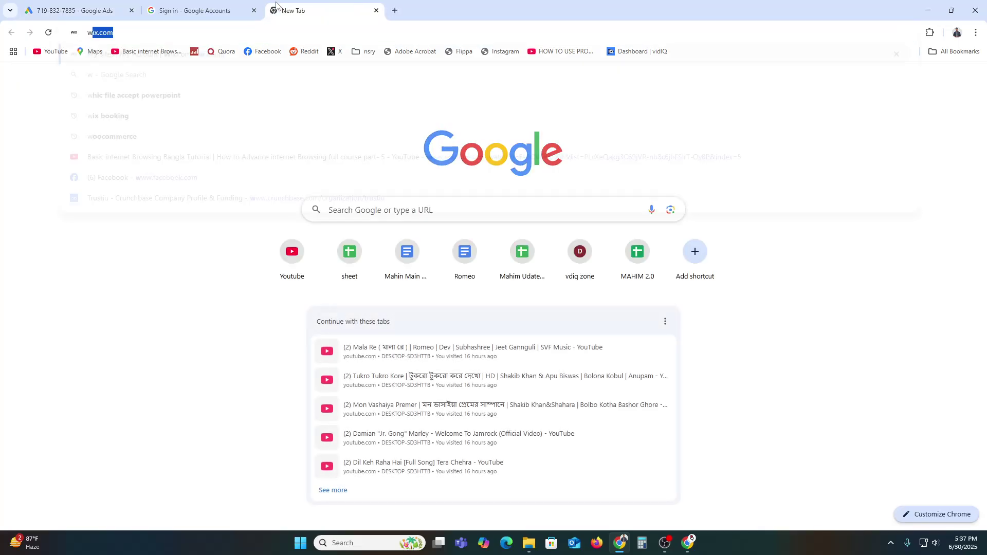
type("ix")
key("Return")
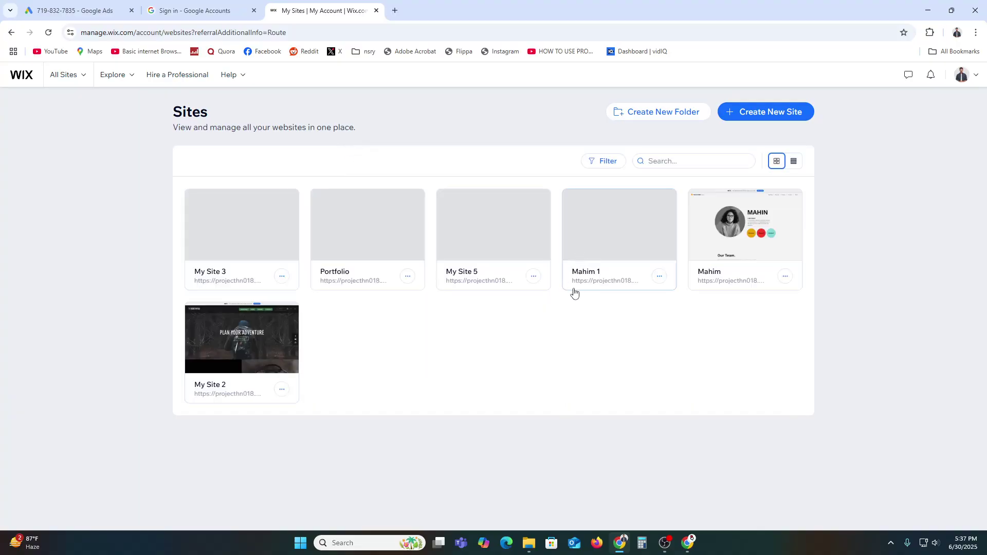
left_click(607, 280)
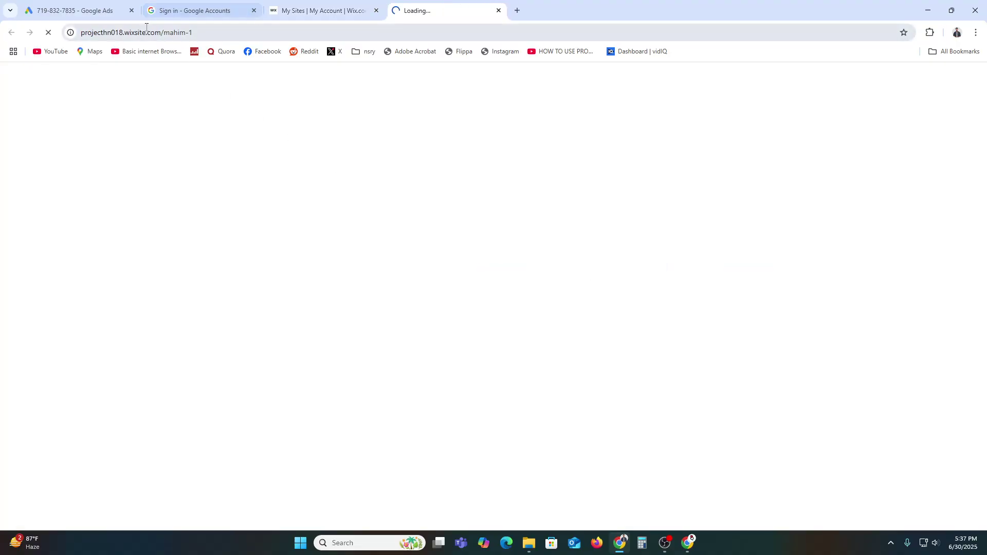
left_click(134, 32)
key("ctrl+c")
- Paste the copied site address as the ad's web page URL and continue to account linking
left_click(318, 10)
left_click(154, 8)
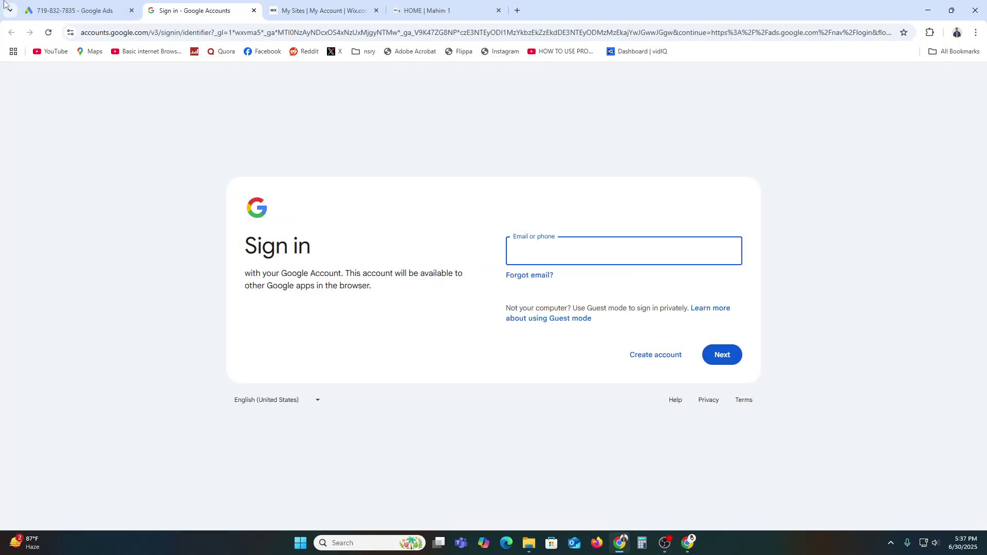
left_click(118, 10)
key("ctrl+v")
left_click(706, 416)
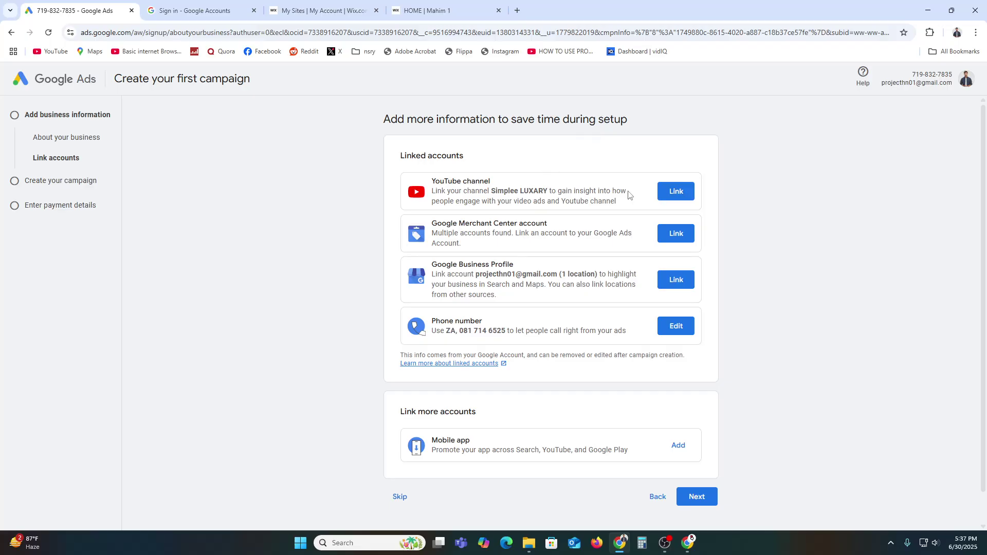
- Review the YouTube, Merchant Center, Business Profile and phone number options, and skip linking accounts
left_click_drag(449, 182, 492, 183)
left_click(503, 267)
scroll(476, 393, "down", 1)
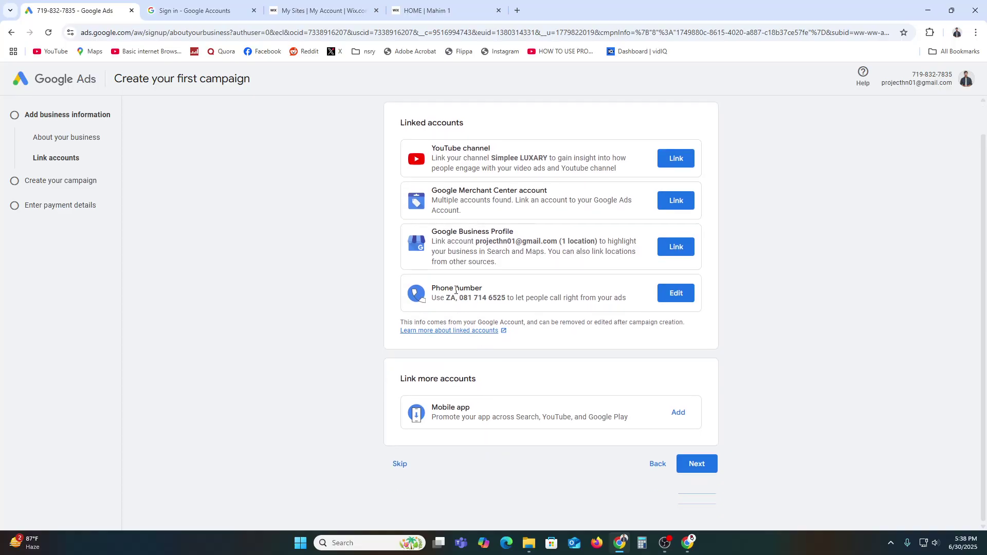
left_click_drag(456, 290, 498, 292)
left_click(472, 291)
scroll(605, 242, "up", 1)
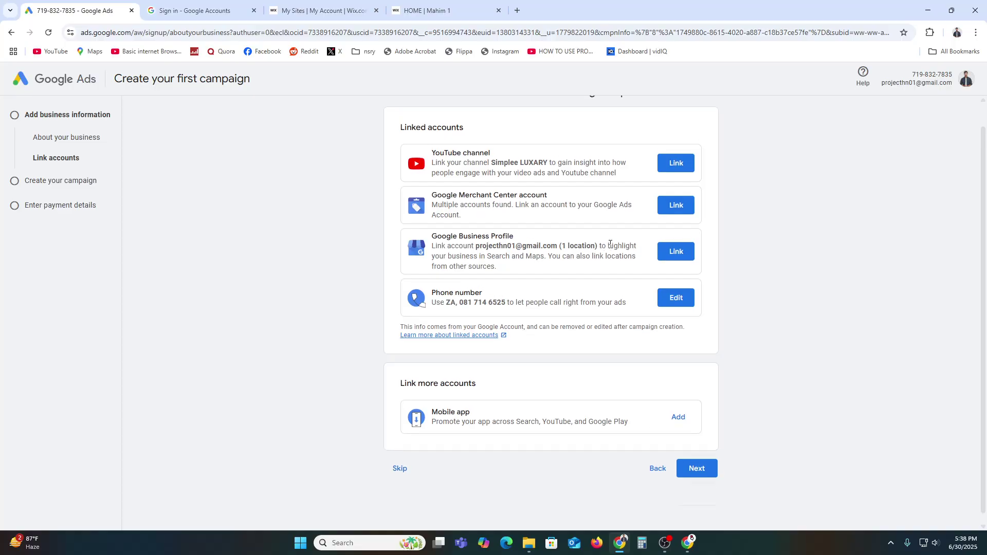
scroll(583, 273, "down", 1)
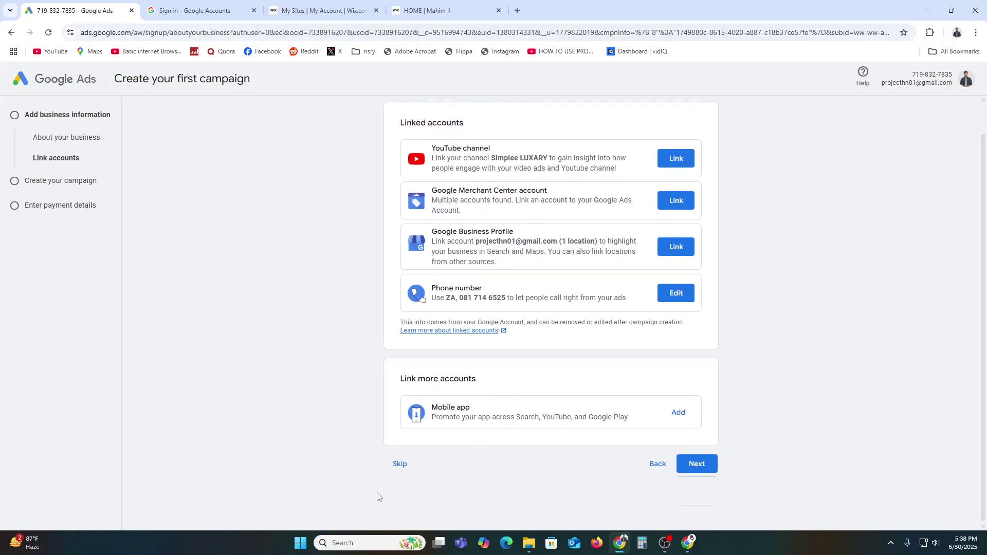
left_click(398, 470)
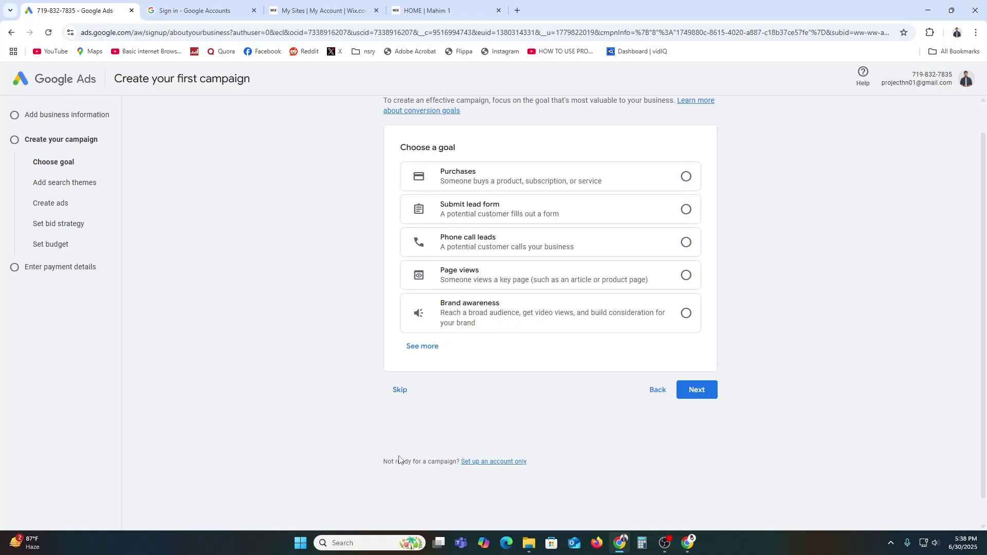
- Open the help article about conversion goals and read the description of each goal type
scroll(434, 226, "up", 1)
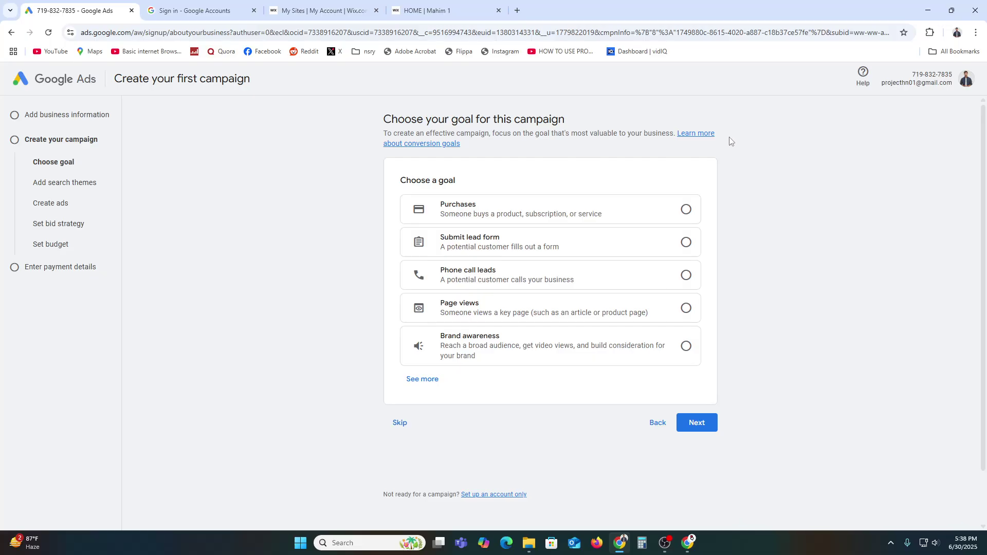
left_click(693, 136)
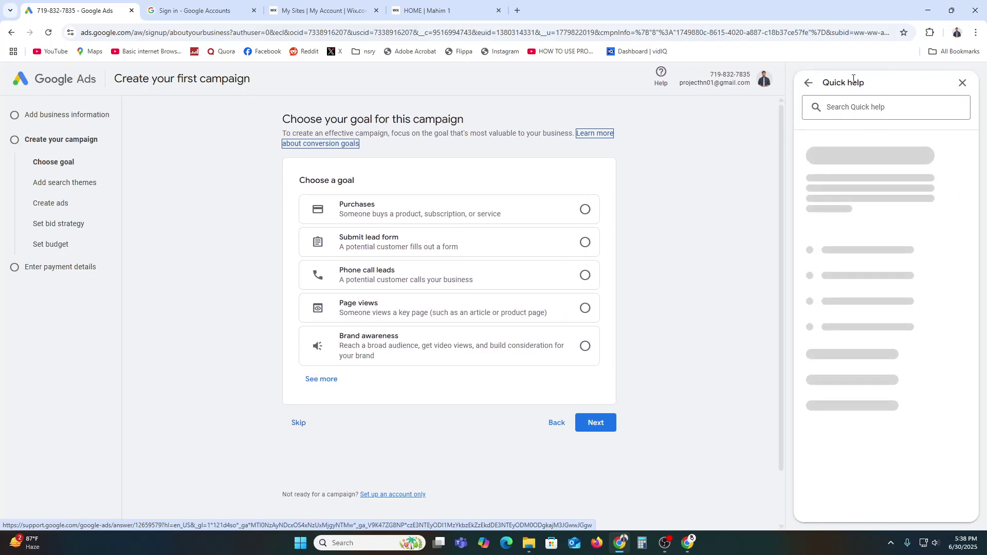
scroll(843, 216, "down", 1)
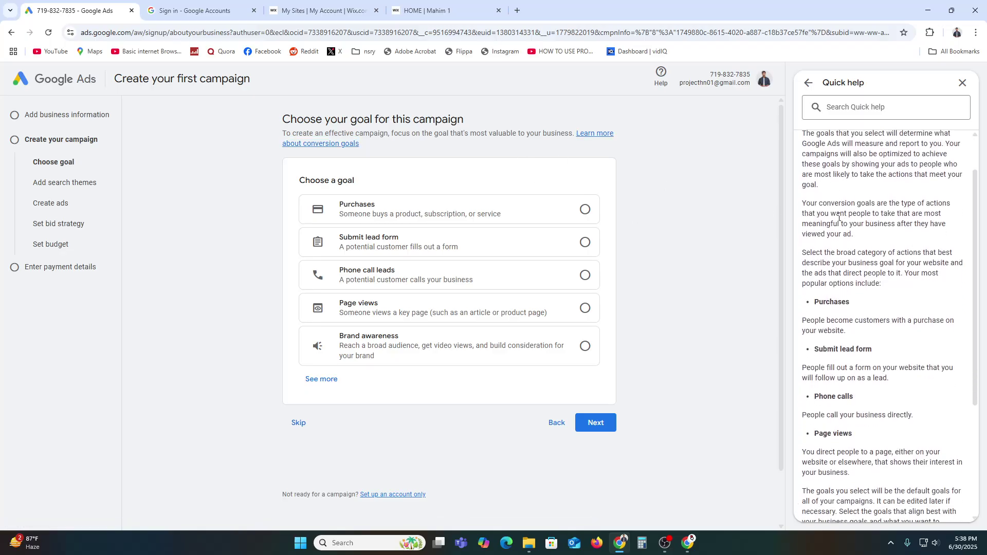
scroll(829, 185, "up", 1)
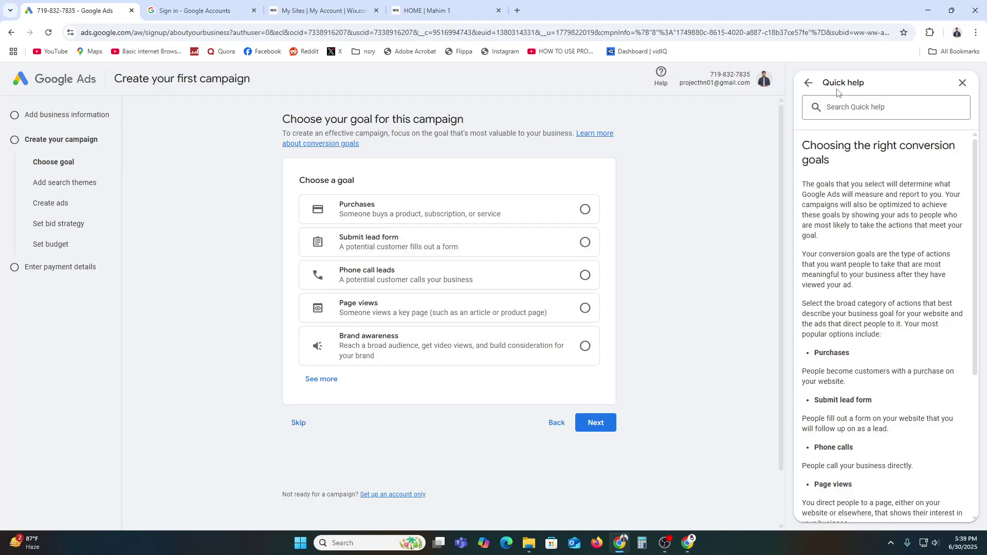
scroll(872, 134, "down", 2)
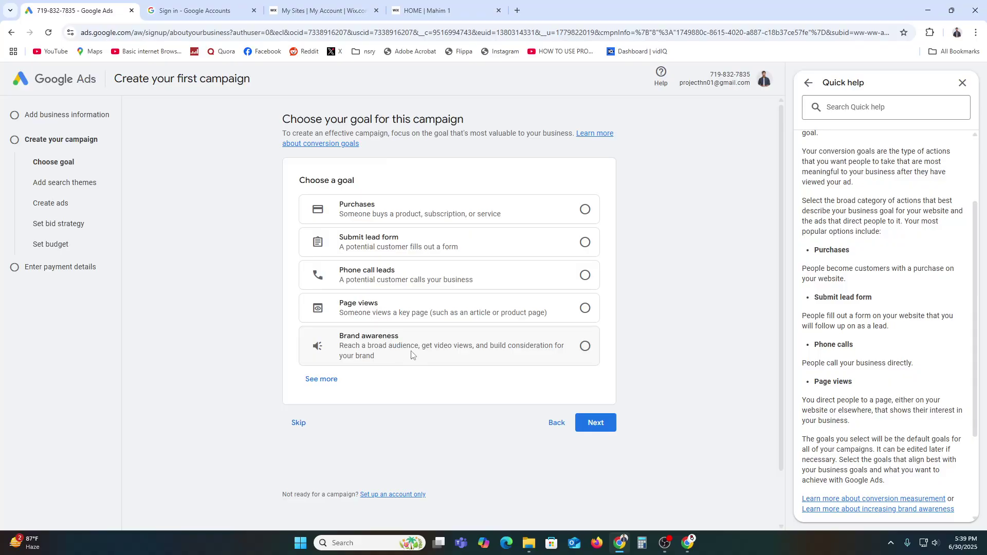
- Expand the full list of campaign goals and choose Page views, measured by the URL people should visit
left_click(320, 378)
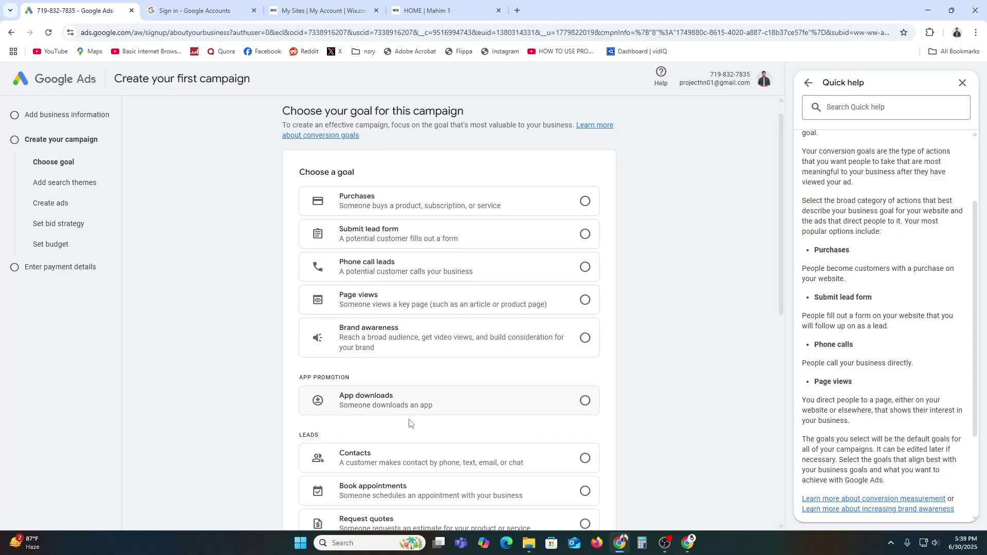
scroll(406, 370, "down", 3)
scroll(414, 411, "down", 3)
scroll(417, 447, "up", 6)
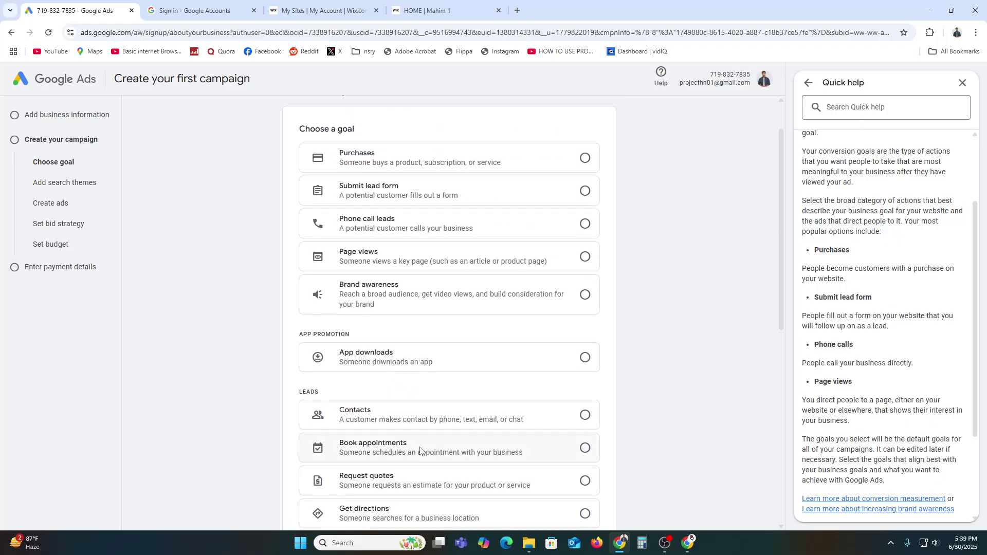
left_click(404, 308)
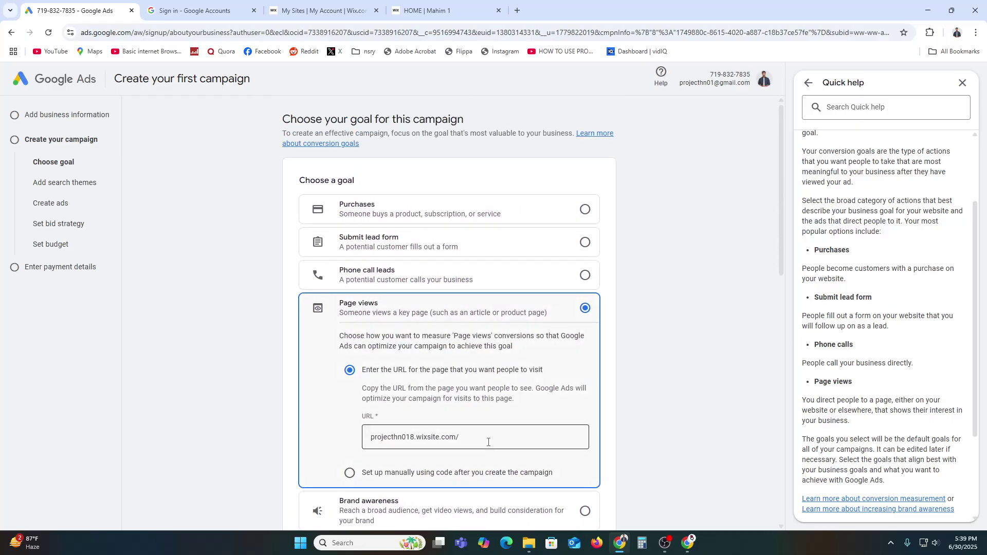
scroll(410, 440, "down", 3)
left_click(416, 282)
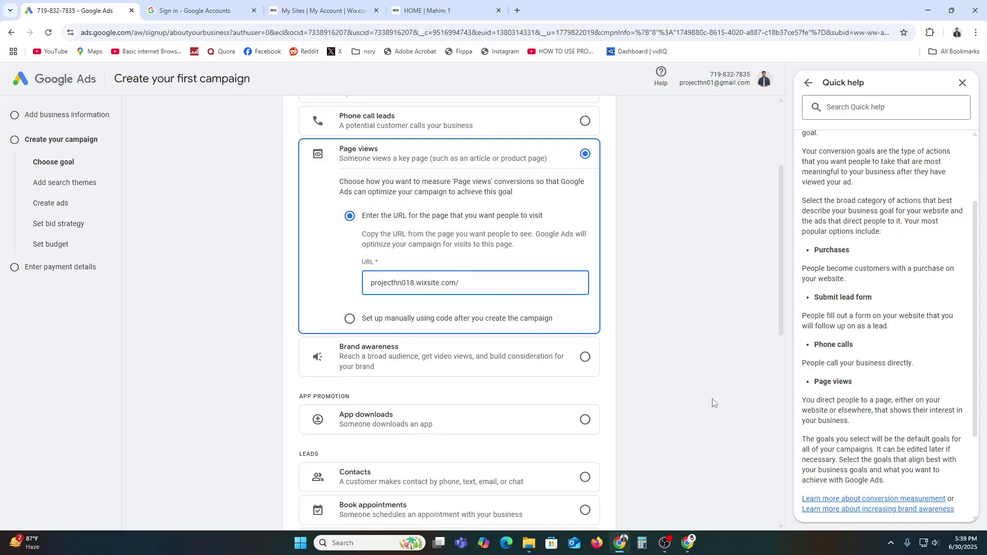
- Try to continue past the goal selection with only the site's root address as the Page views URL
scroll(712, 406, "down", 8)
scroll(668, 442, "down", 2)
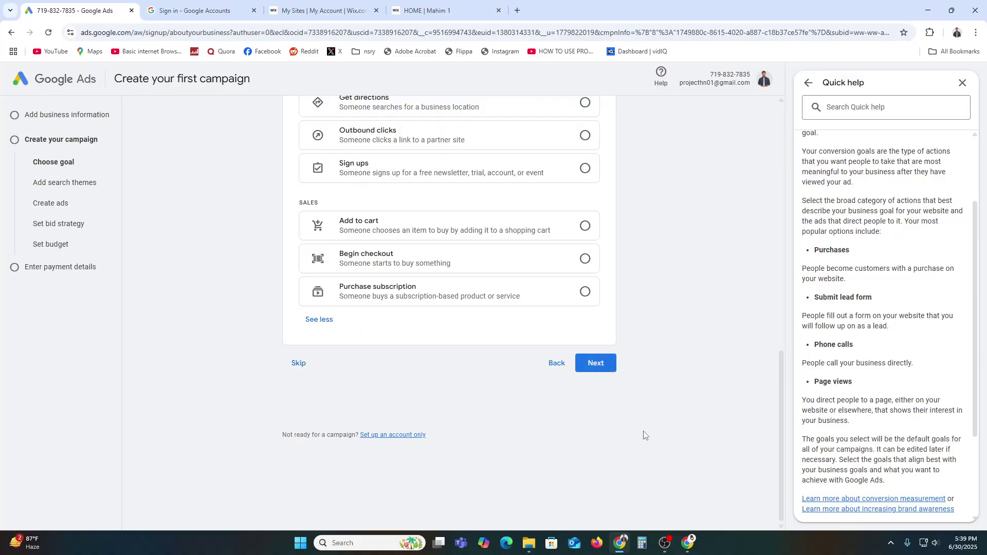
left_click(596, 363)
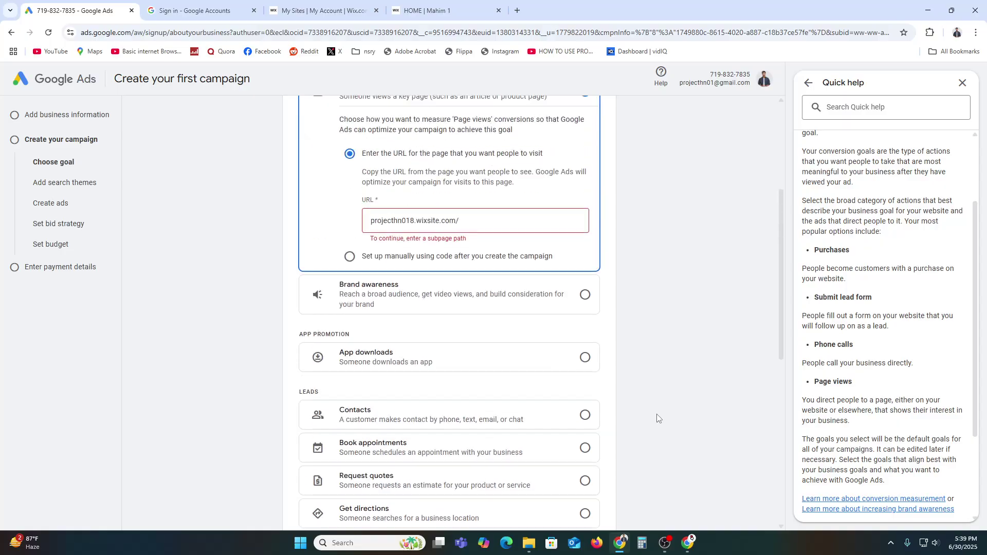
- Try to complete the Page views URL with the subpage path copied from the published Wix site's address
left_click(415, 6)
left_click(202, 31)
key("ctrl+c")
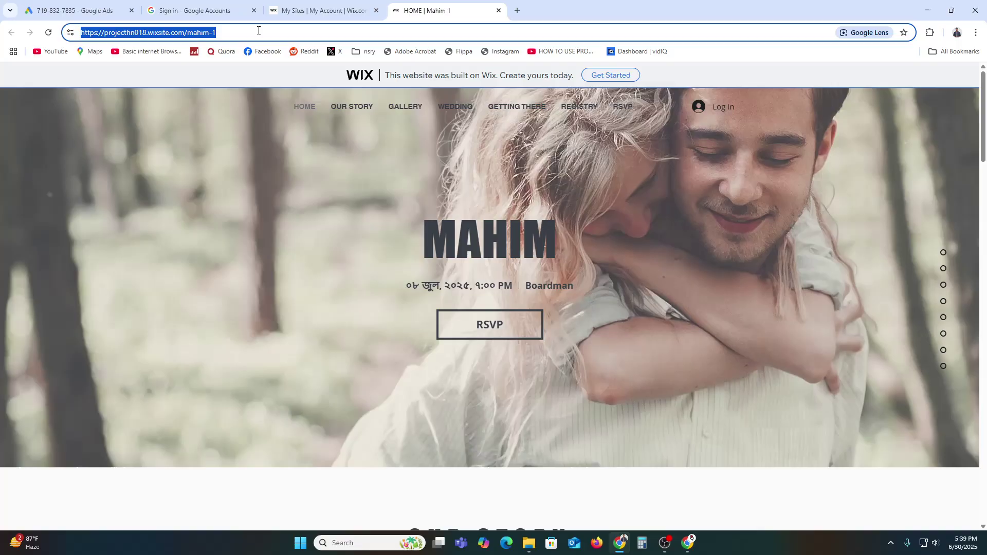
left_click(77, 11)
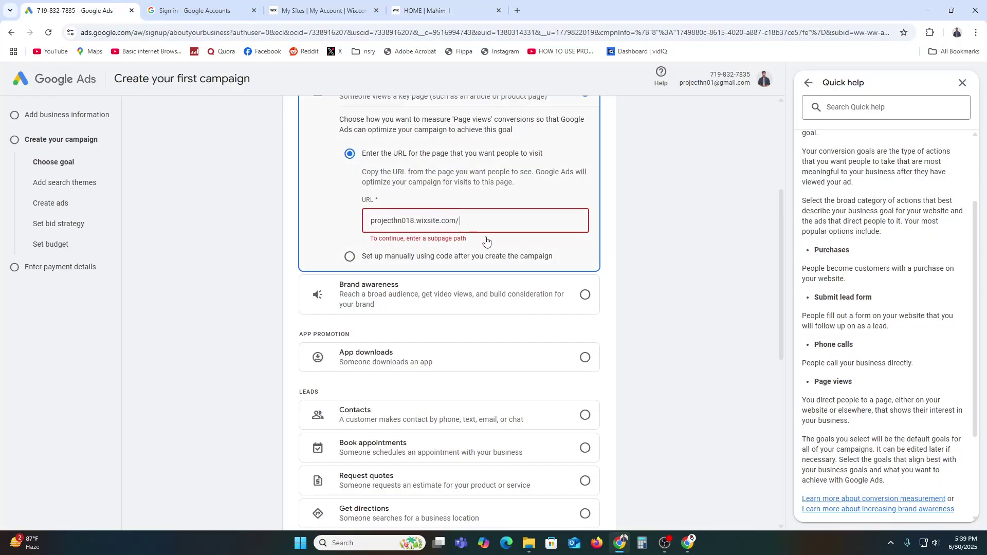
left_click(415, 8)
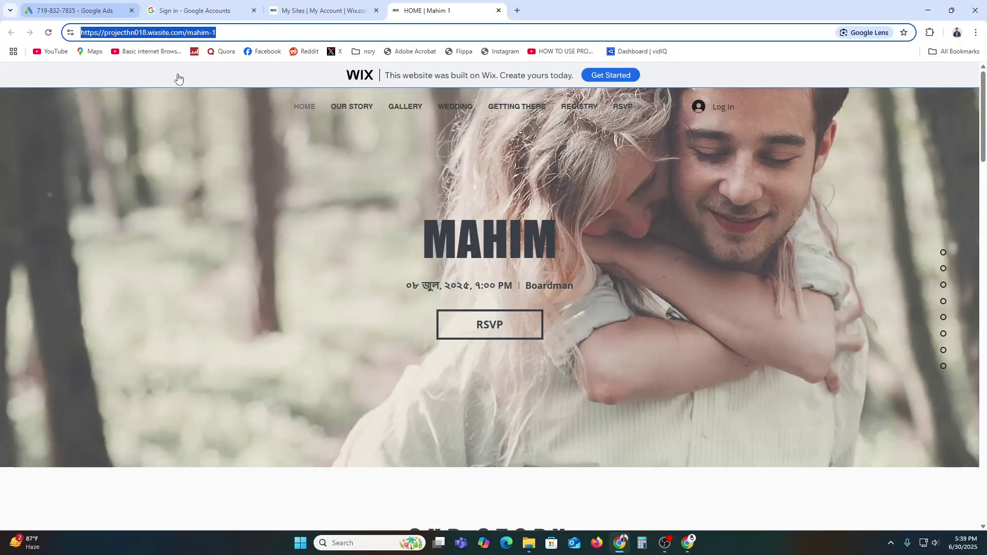
left_click(197, 33)
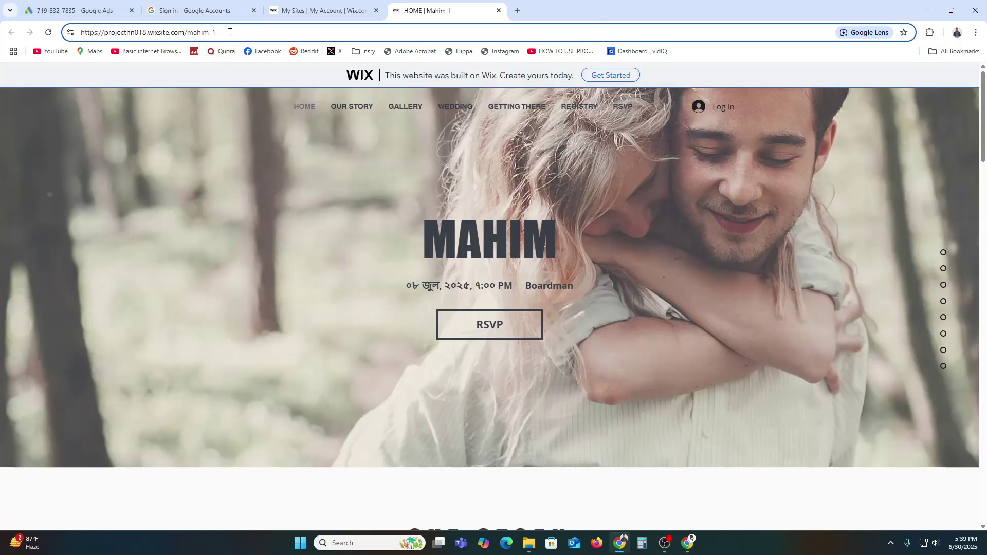
double_click(198, 33)
key("ctrl+c")
key("ctrl+1")
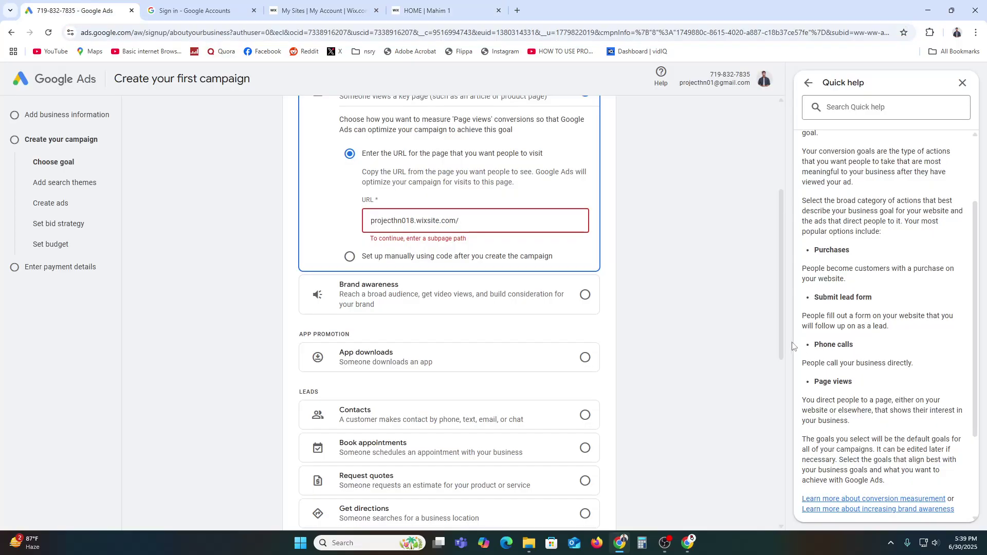
key("ctrl+v")
scroll(704, 349, "down", 7)
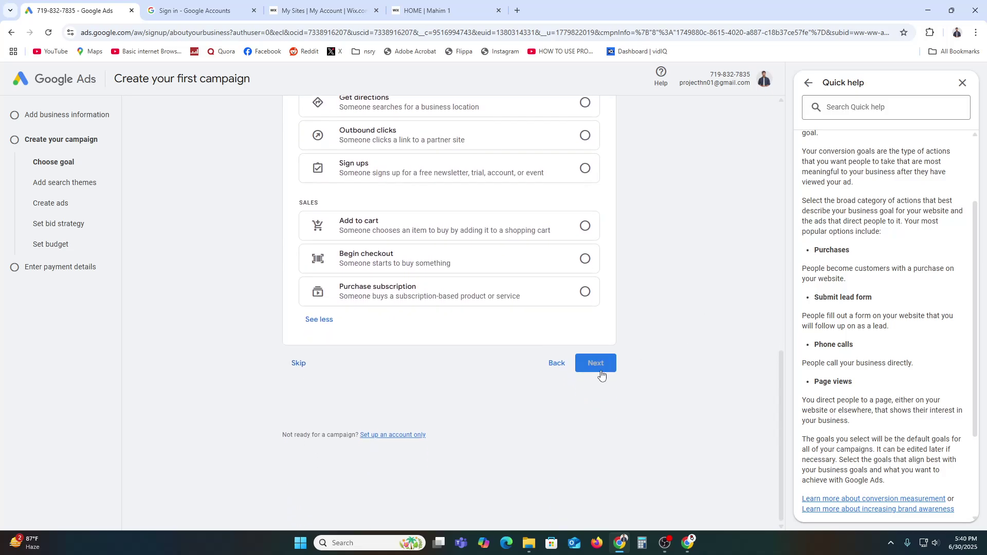
scroll(685, 398, "up", 8)
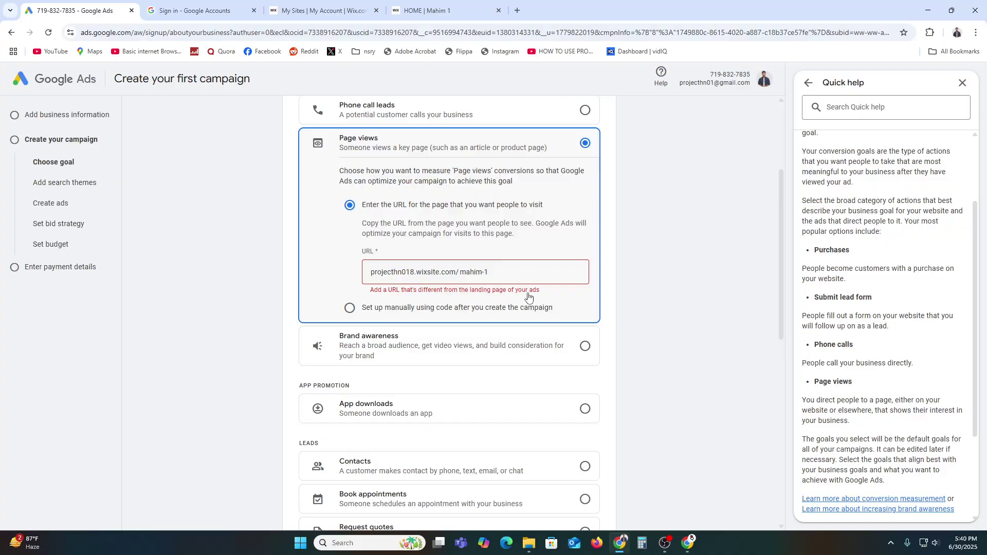
left_click(440, 310)
left_click(433, 207)
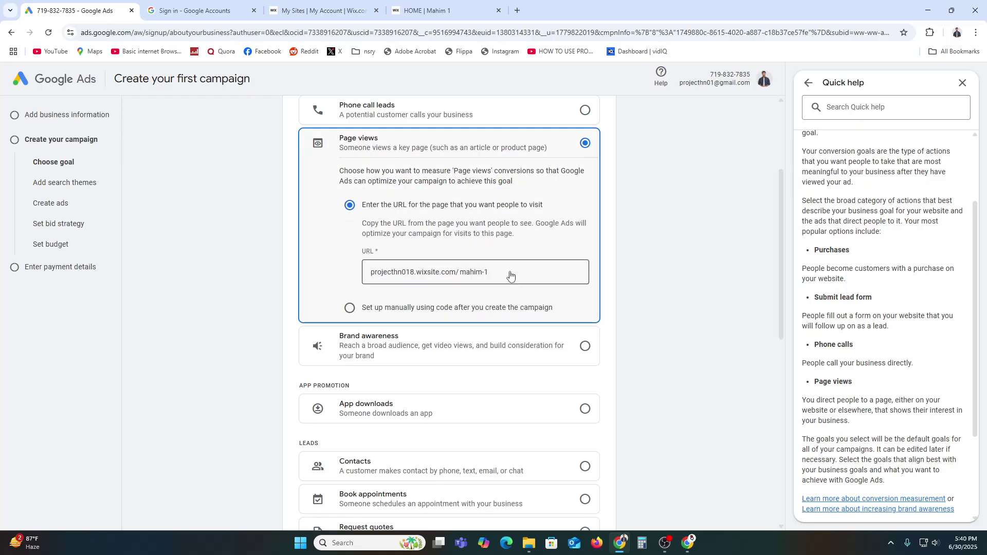
- Look through the published Wix site's sections for another page that could serve as the conversion URL
left_click(442, 10)
scroll(530, 106, "down", 20)
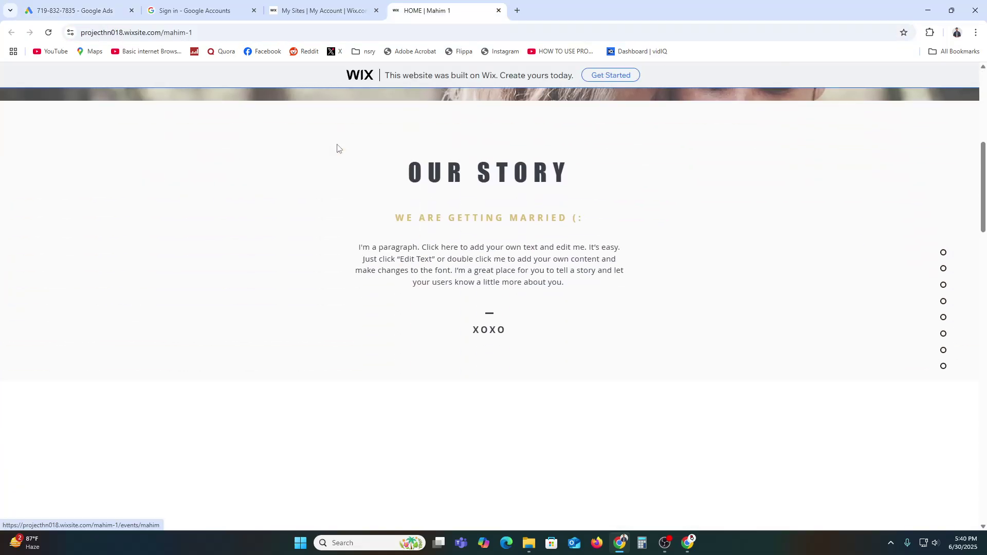
scroll(537, 288, "down", 5)
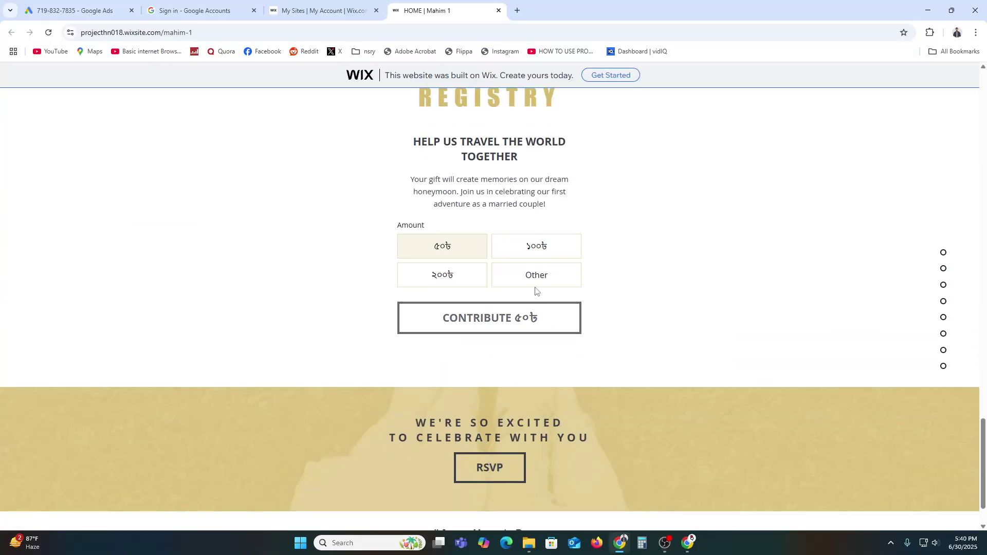
scroll(862, 436, "up", 3)
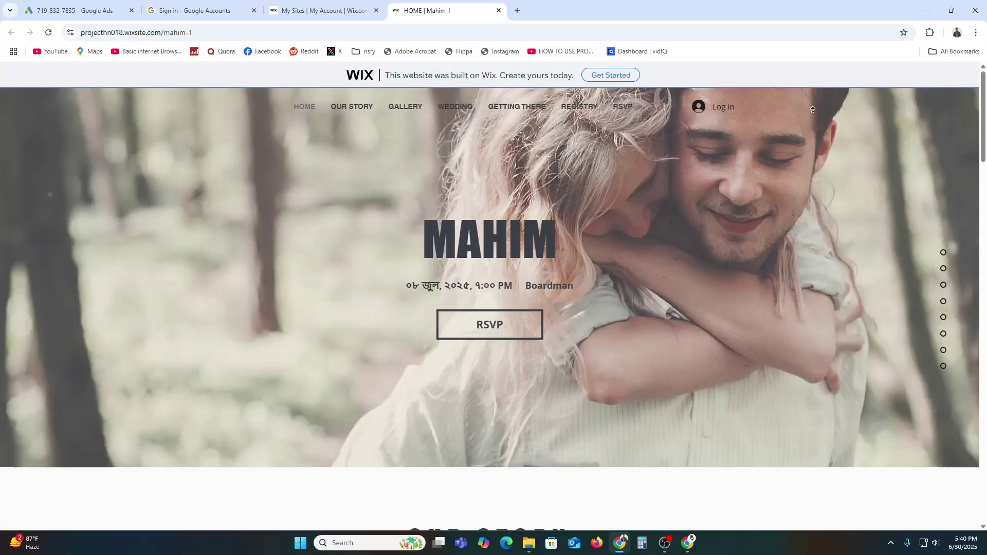
scroll(365, 109, "down", 1)
scroll(365, 112, "down", 7)
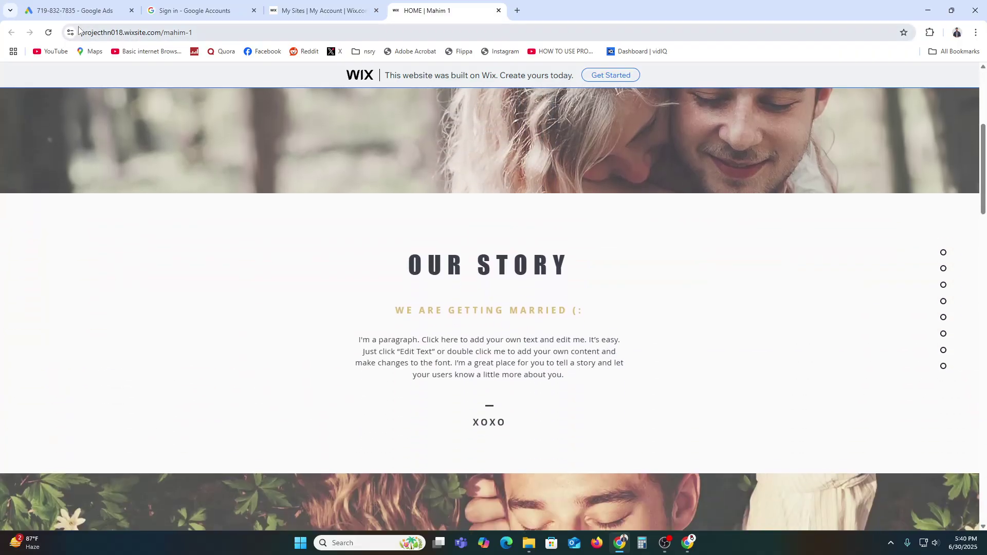
- Open the My Site 5 website from the Wix site list and copy the my-site-5 path from its address
left_click(323, 10)
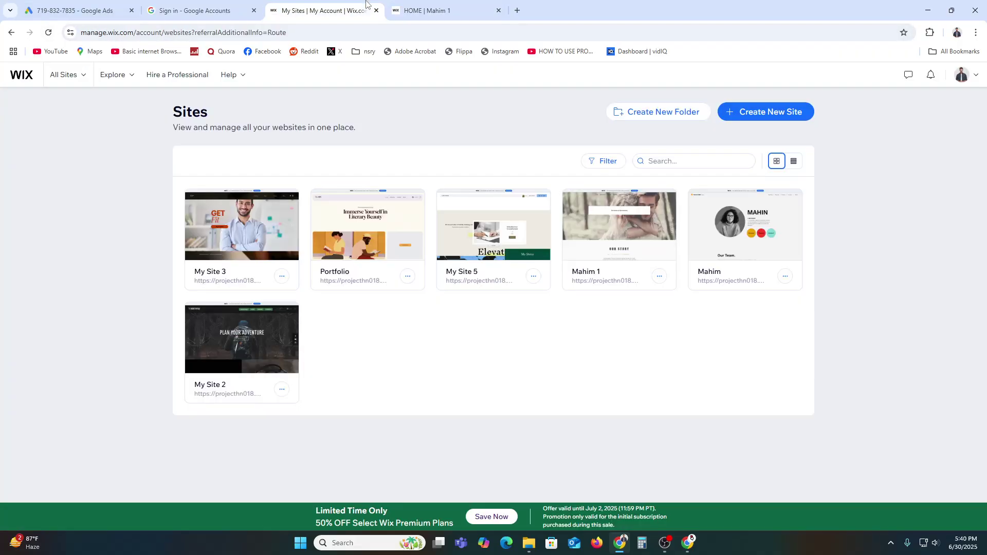
left_click(479, 281)
left_click(239, 30)
left_click_drag(239, 29, 164, 32)
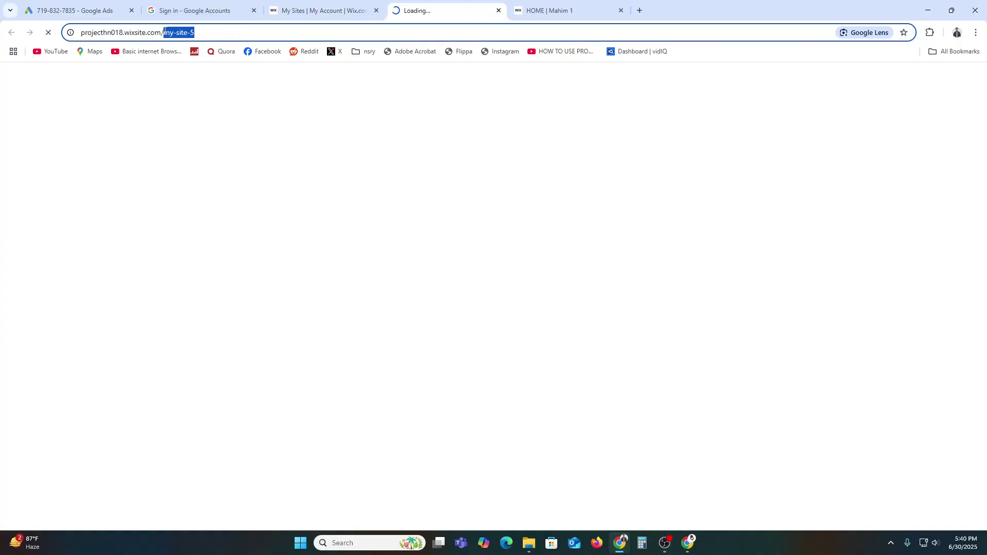
key("ctrl+shift+Tab")
- Replace the subpage path in the Google Ads Page views URL with my-site-5 and continue from the goal selection
left_click(155, 4)
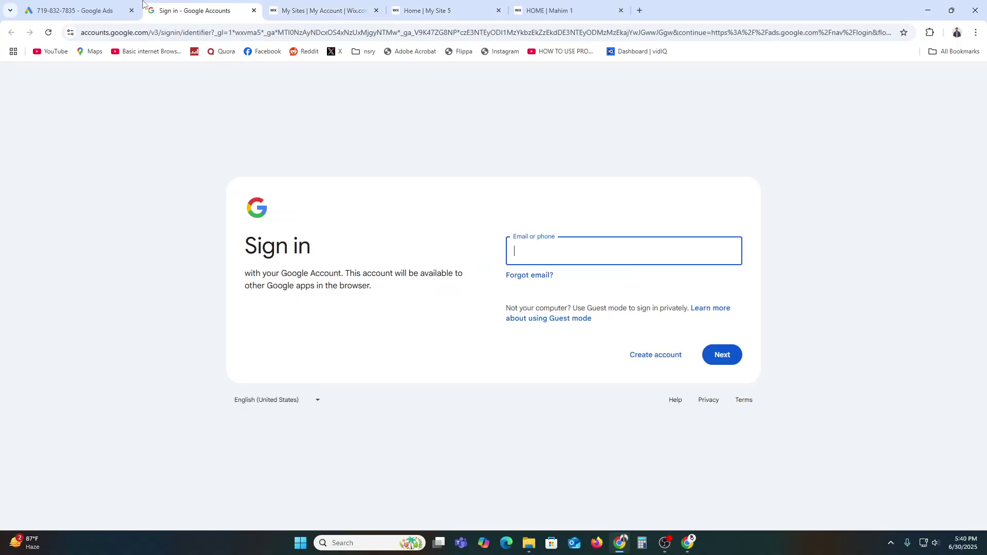
left_click(96, 6)
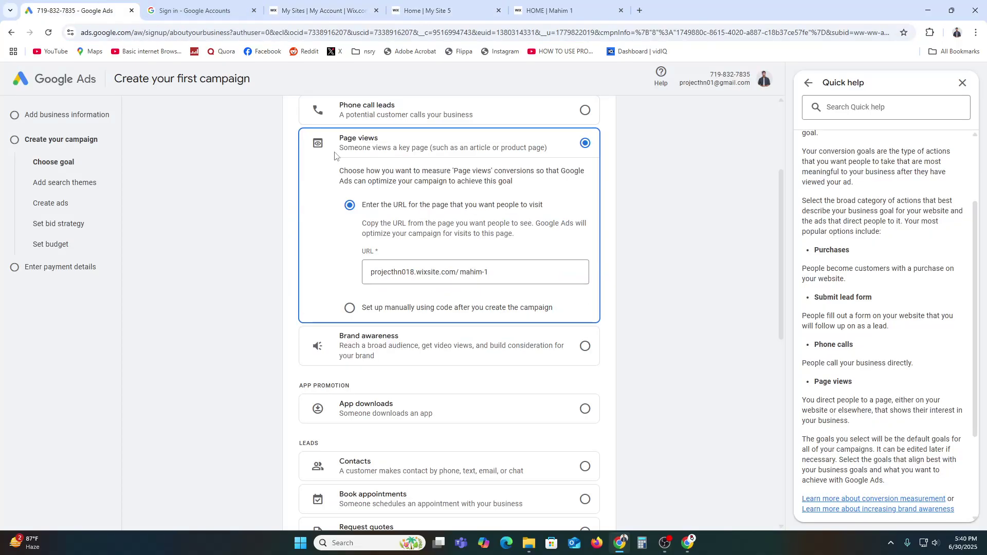
left_click(462, 270)
scroll(667, 352, "down", 9)
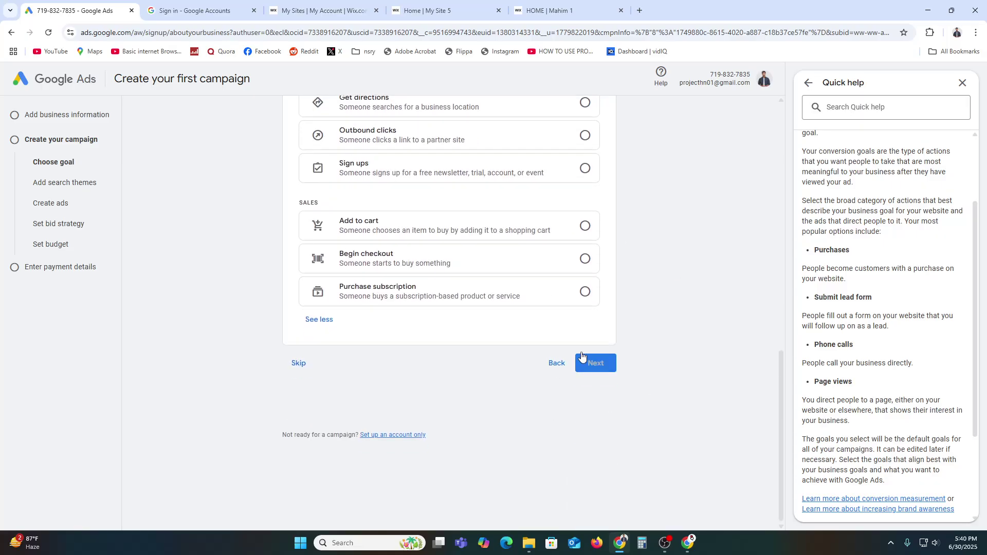
left_click(599, 364)
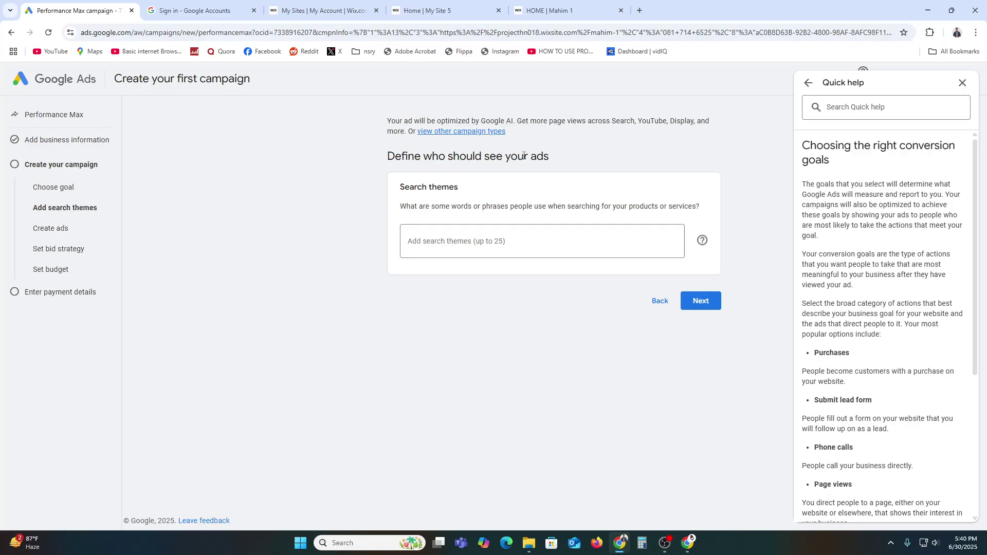
- Open the other campaign types and compare the Search, Video and Display options with Performance Max
left_click(461, 131)
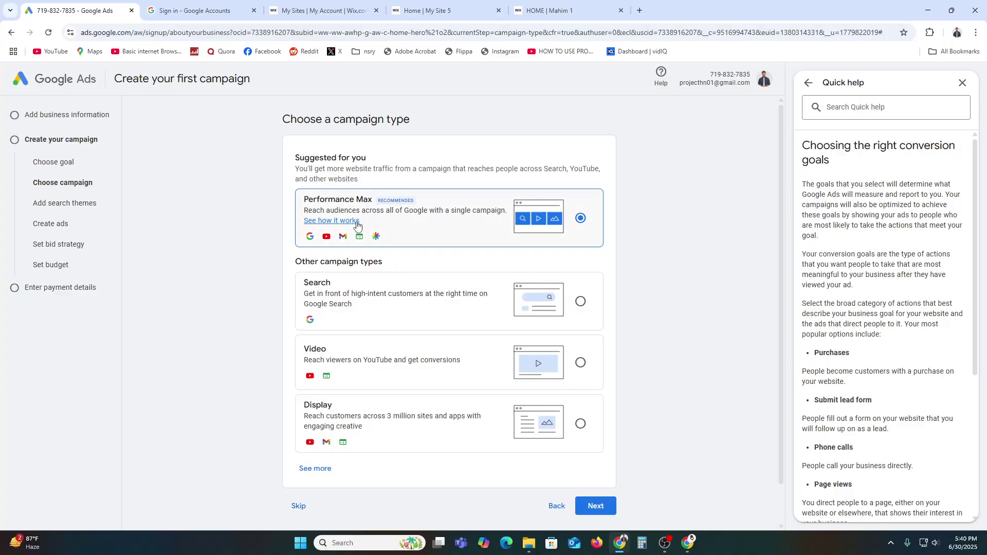
scroll(392, 230, "down", 1)
scroll(393, 234, "down", 1)
scroll(434, 342, "up", 1)
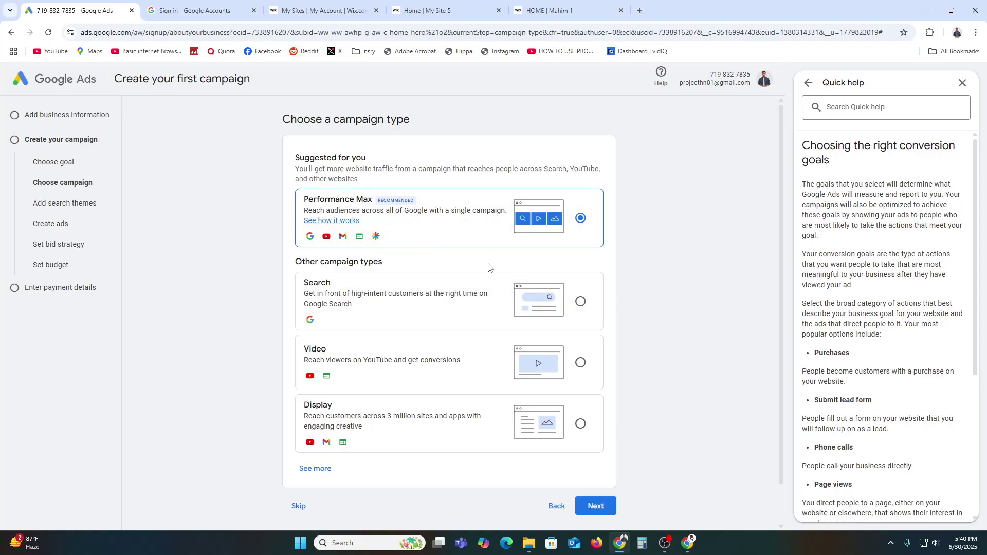
left_click(382, 294)
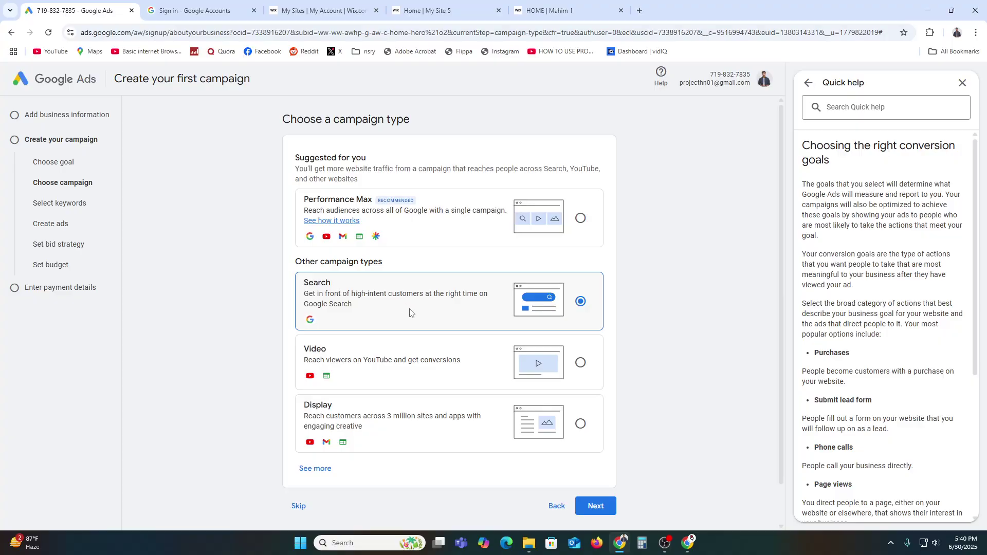
left_click(406, 377)
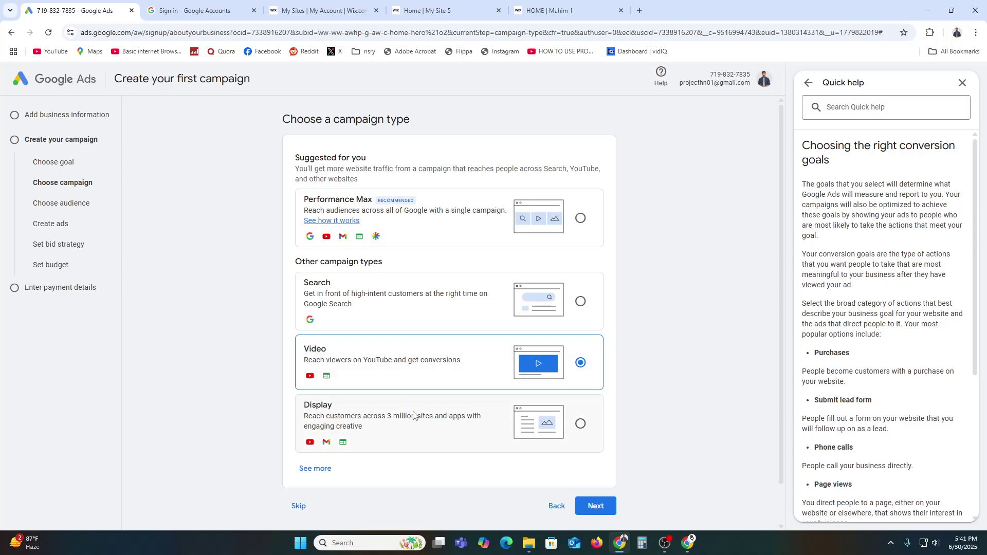
left_click(369, 430)
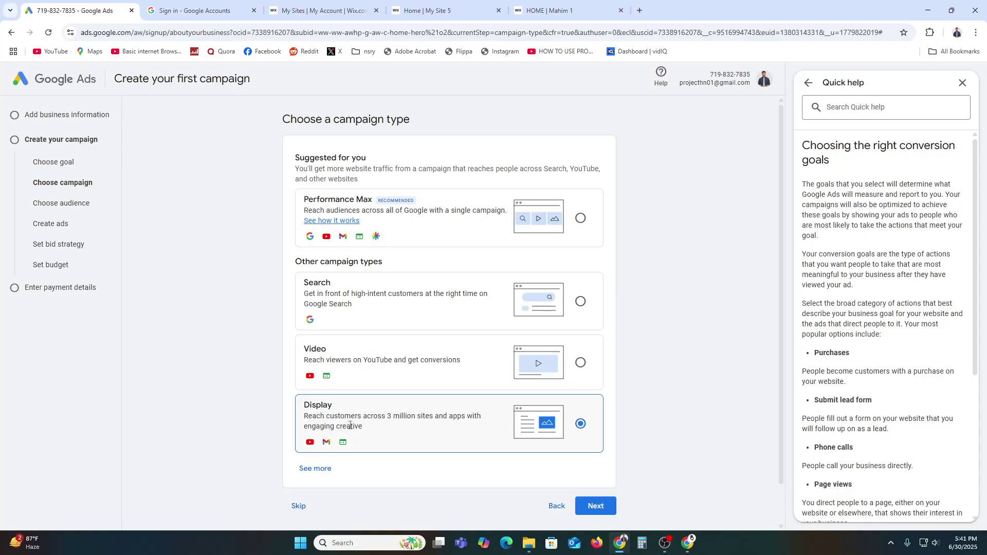
double_click(406, 417)
double_click(456, 417)
left_click(316, 431)
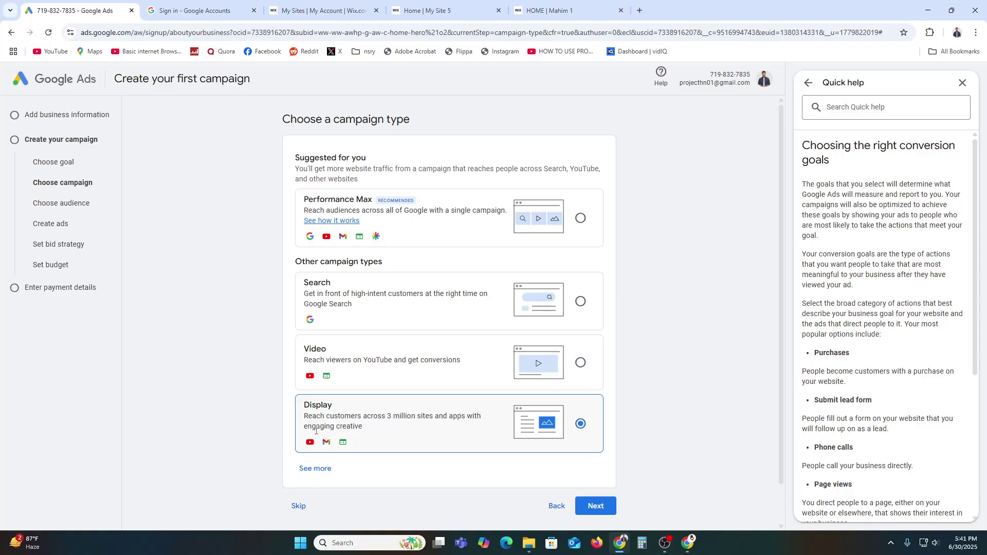
- Expand the full list of campaign types, choose Performance Max and continue to the search themes
left_click(308, 469)
scroll(360, 370, "down", 3)
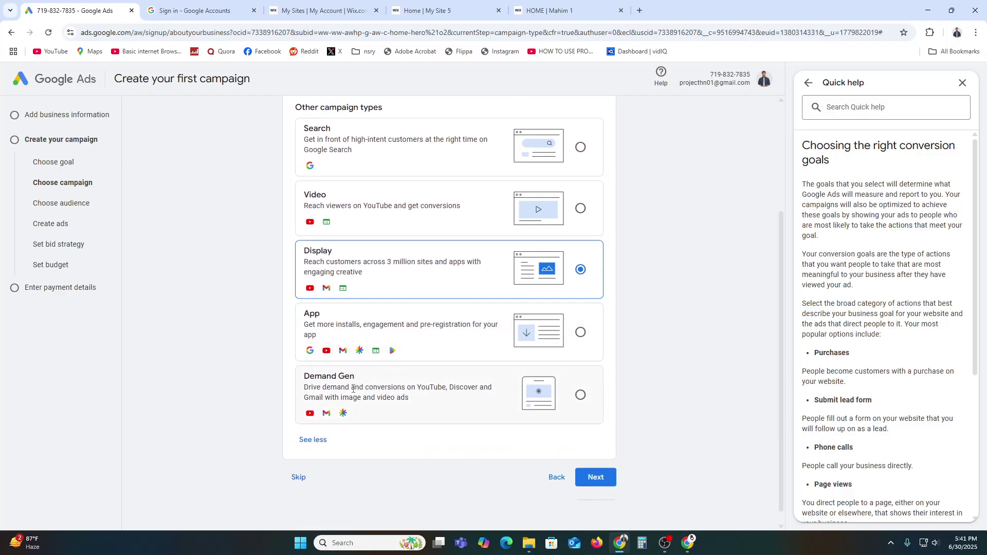
scroll(432, 382, "up", 1)
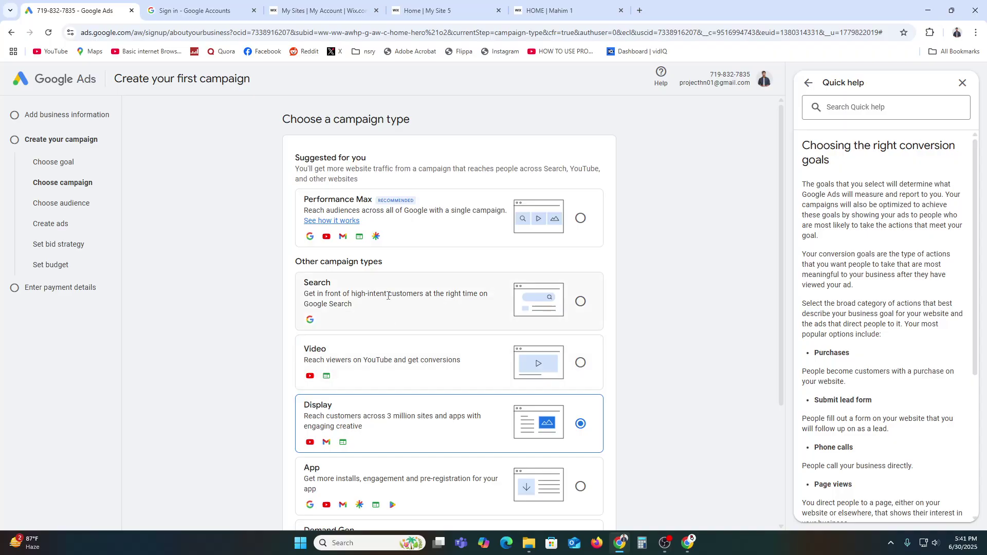
left_click(452, 213)
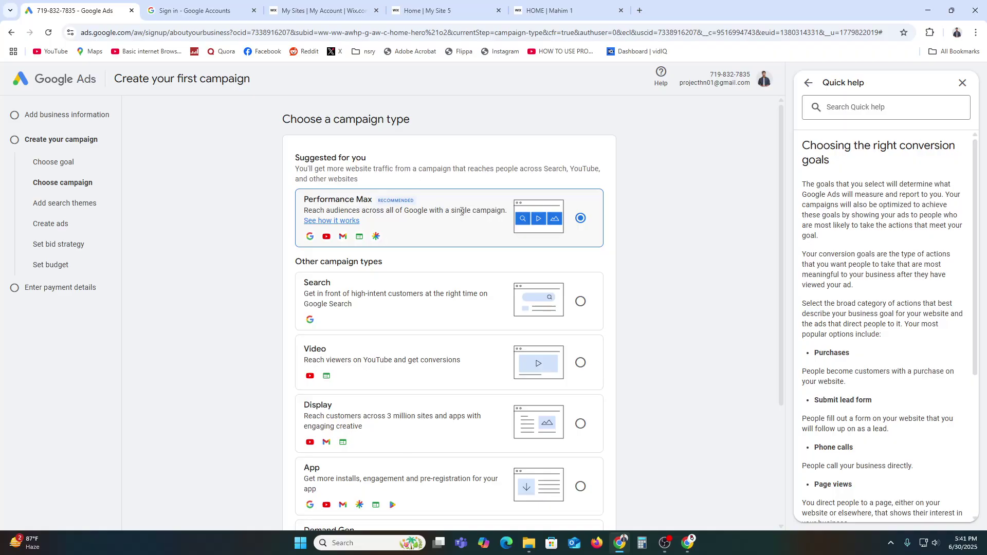
scroll(462, 212, "down", 4)
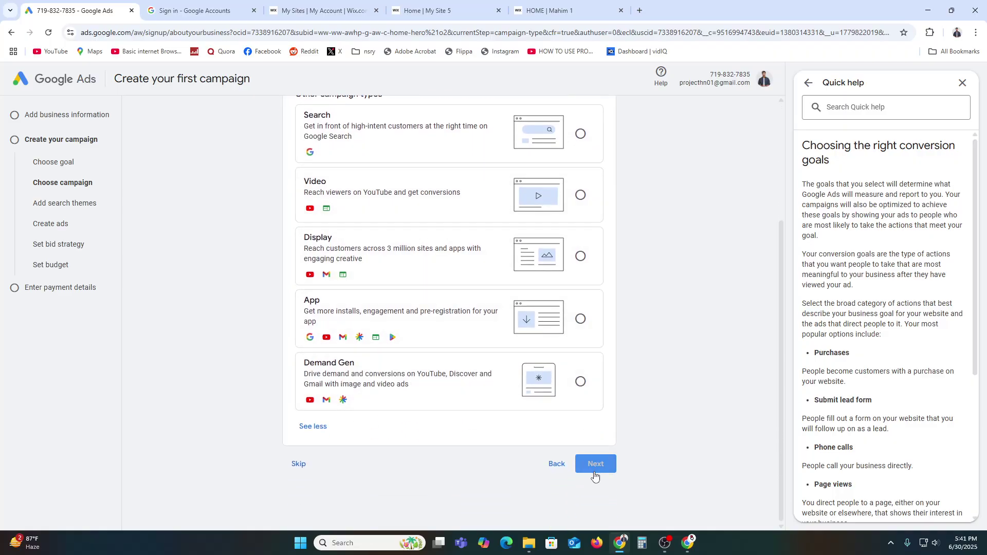
left_click(594, 470)
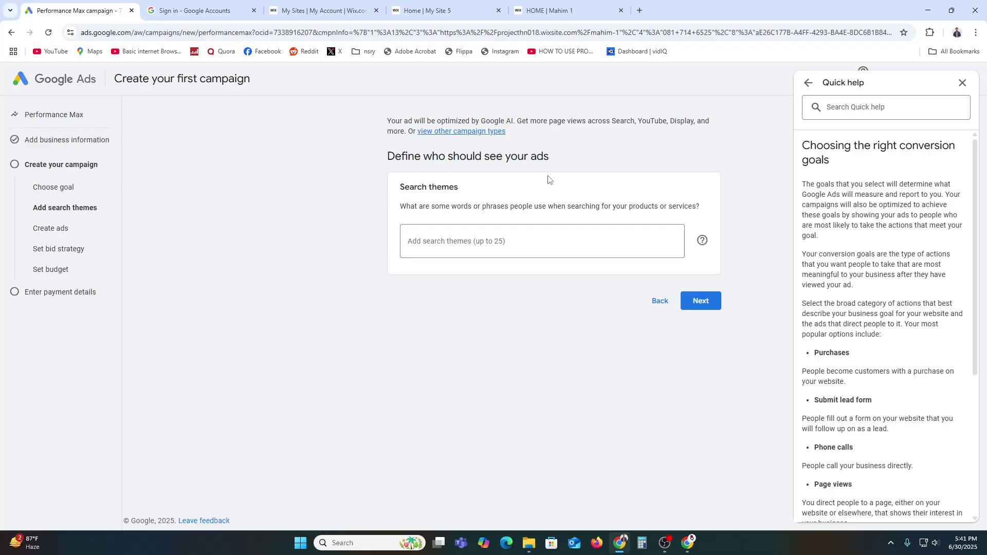
- Add "best website developer" as a search theme for the campaign and continue
left_click(472, 235)
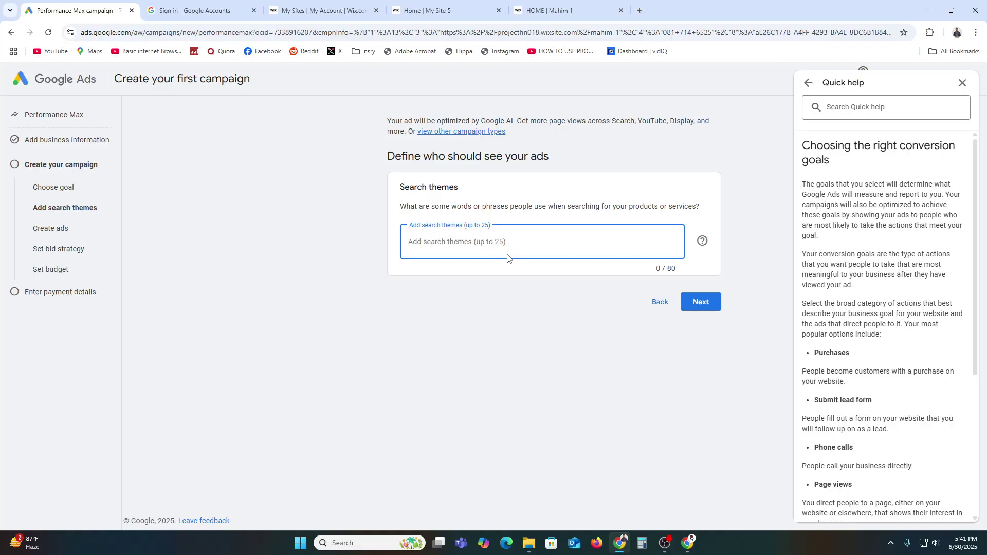
type("best website dev")
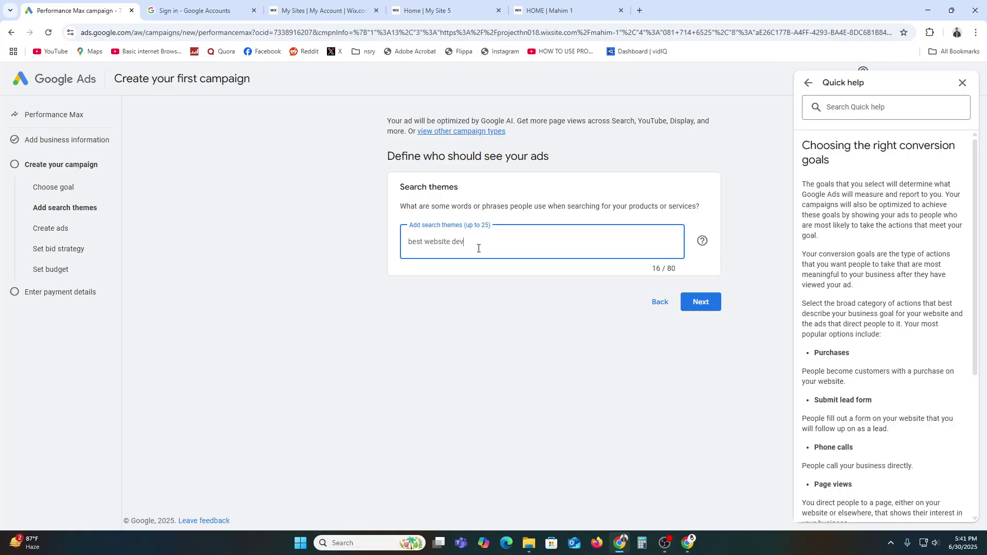
type("per")
key("Return")
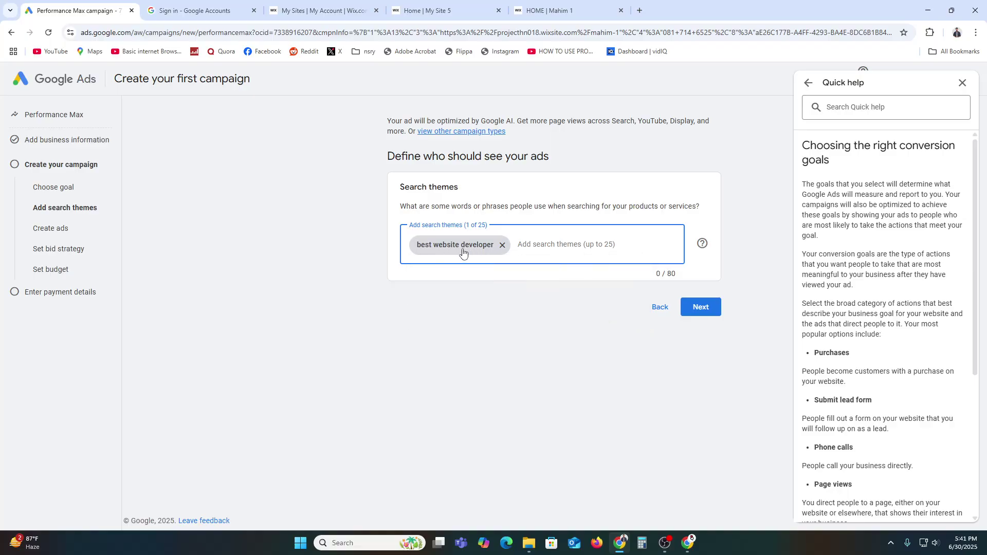
left_click(701, 307)
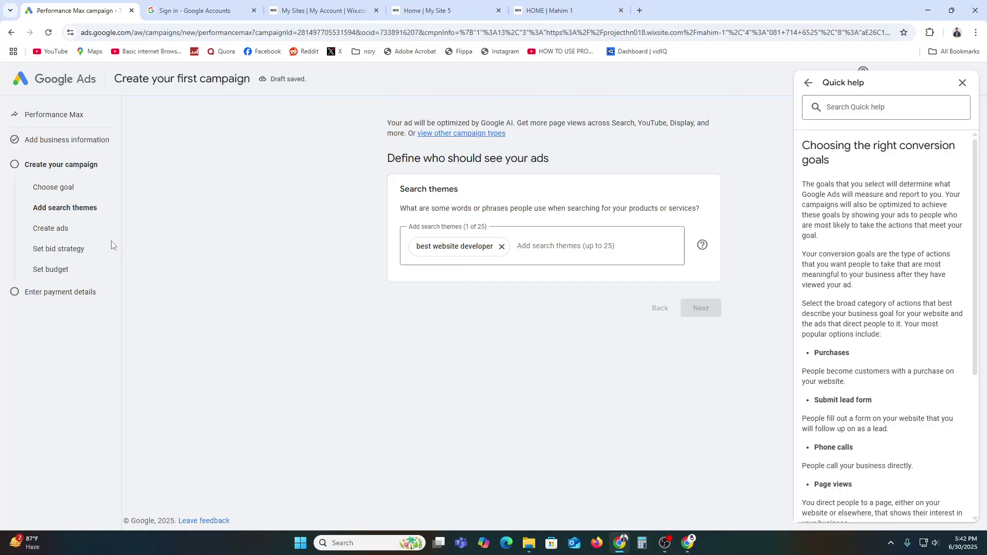
- Review the landing page and campaign description, and skip generating assets from them
scroll(302, 359, "down", 2)
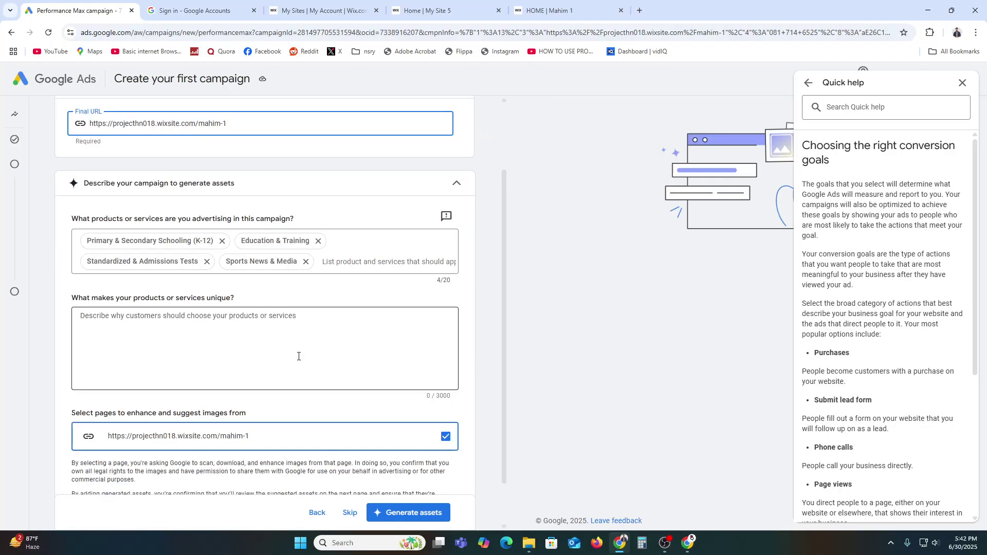
scroll(179, 309, "up", 2)
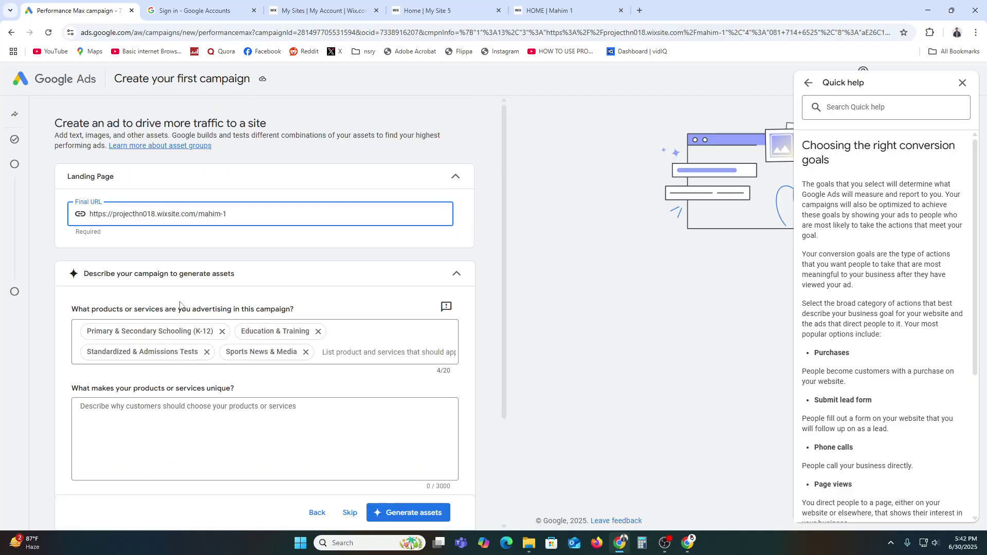
scroll(178, 319, "down", 3)
left_click(178, 322)
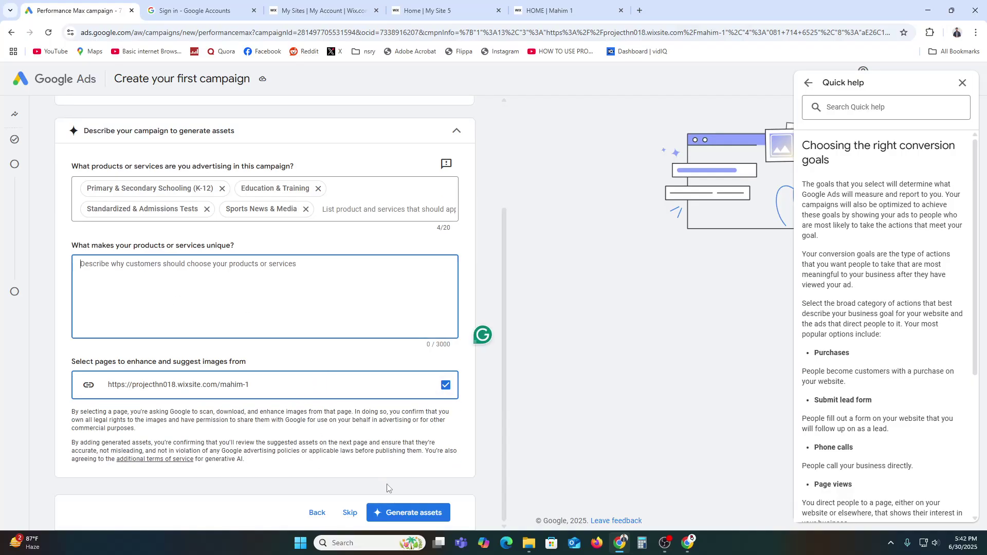
left_click(346, 512)
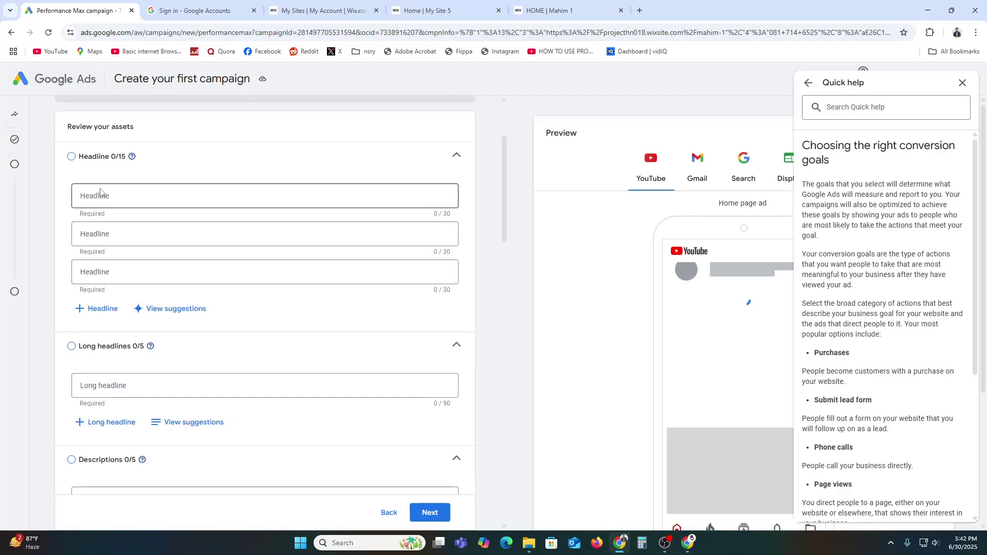
- Close the quick help and enter "BEST WEBSITE DEVELOPER" as the first headline
left_click(961, 83)
left_click(166, 192)
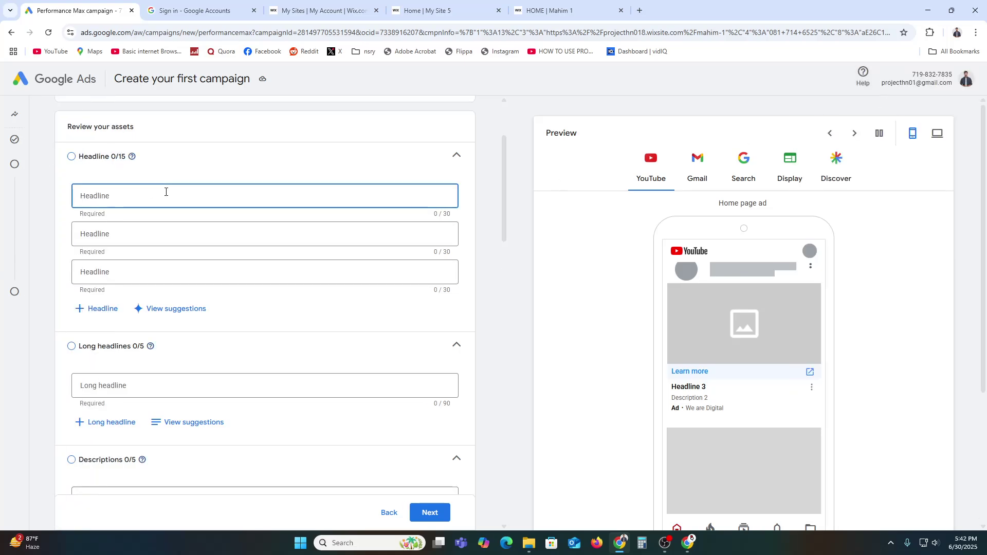
type("BE")
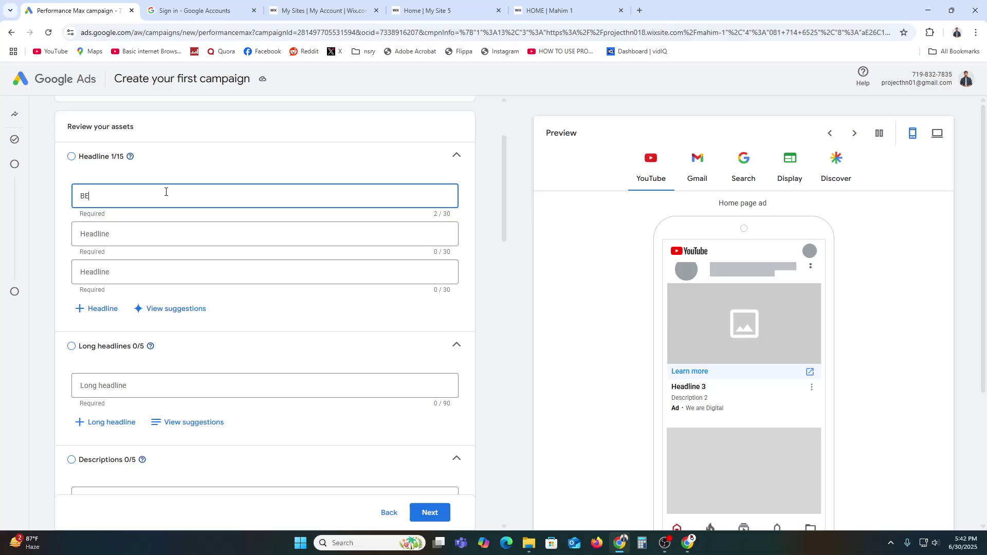
type("ST WE")
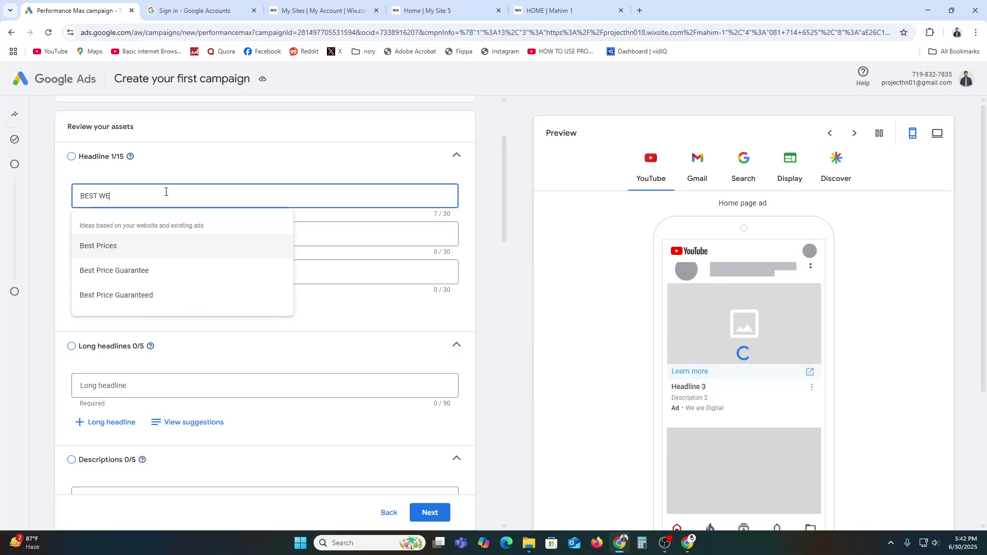
type("BSITE D")
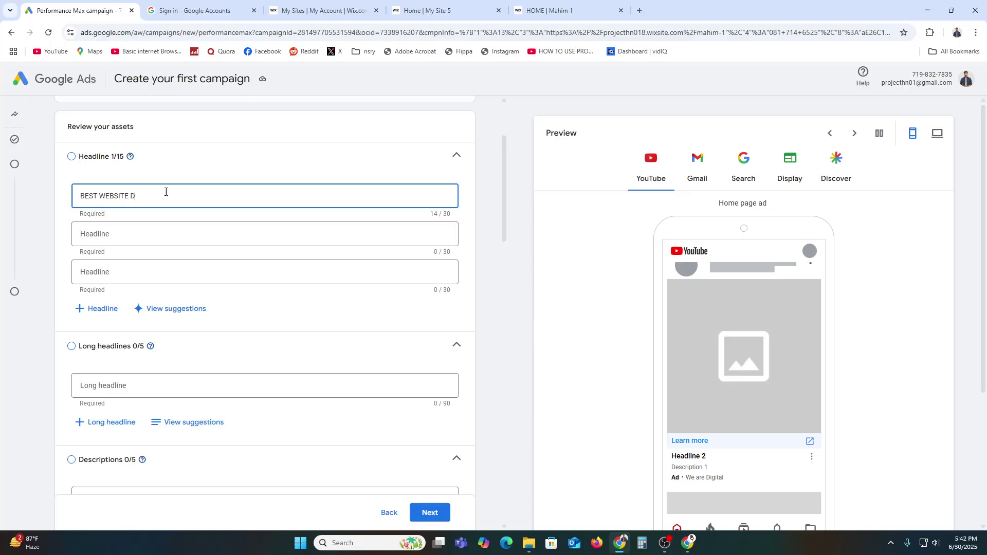
type("EVELOPER")
- Enter "BEST WORDPRESS DEVELOPER FROM BANGLADESH" as the first long headline
left_click(197, 385)
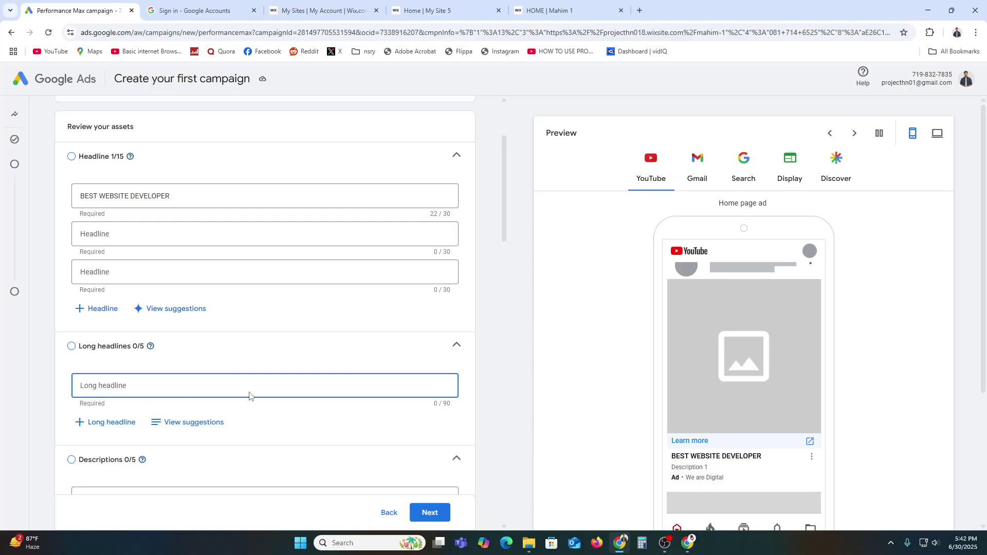
type("BEST WO")
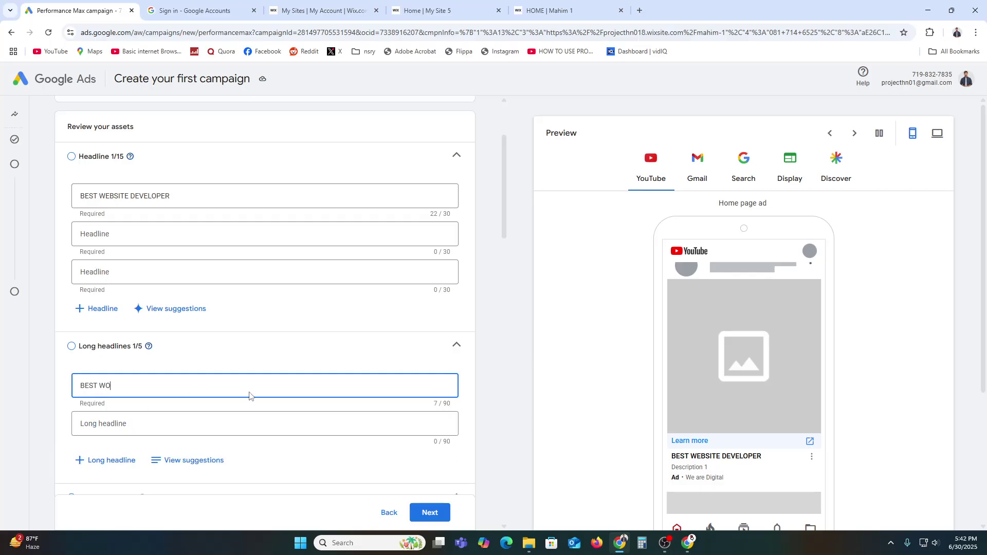
type("RDPRESSD")
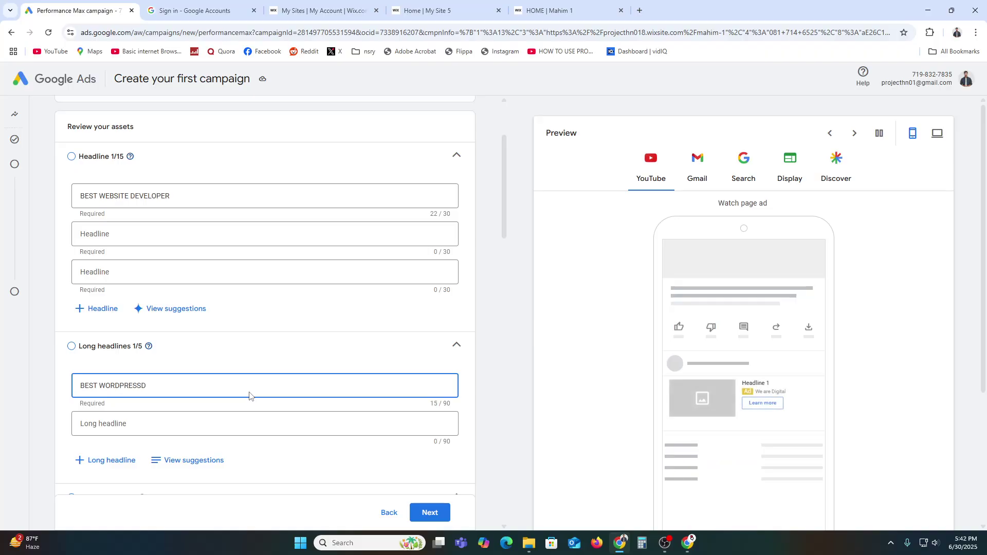
type("DE")
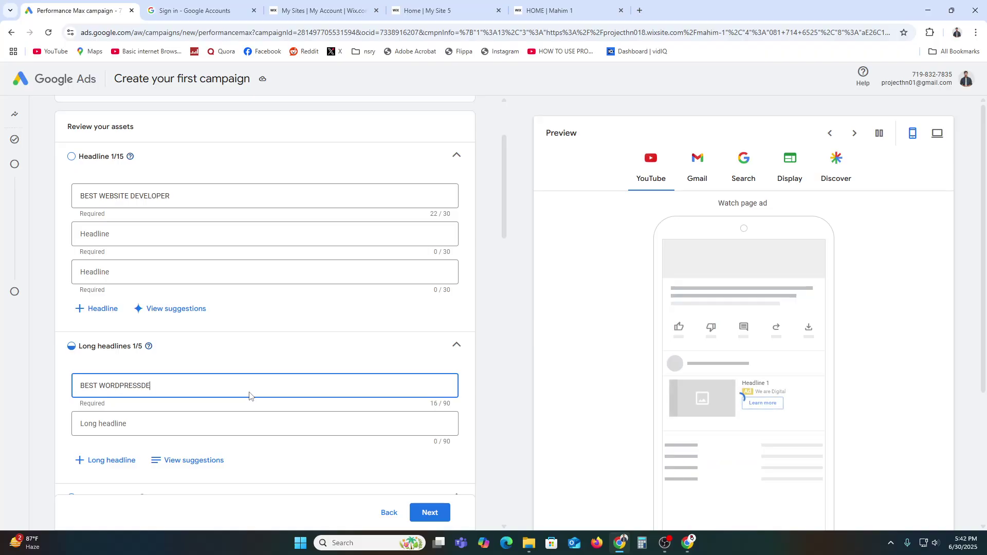
key("BackSpace")
key("BackSpace")
type("DEVELOPER")
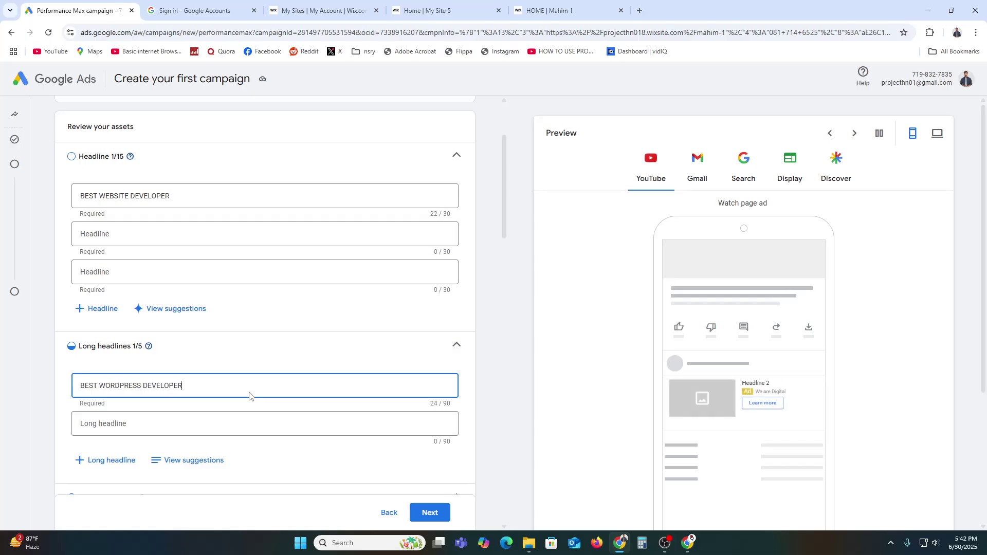
type(" FROM BANGLADESH")
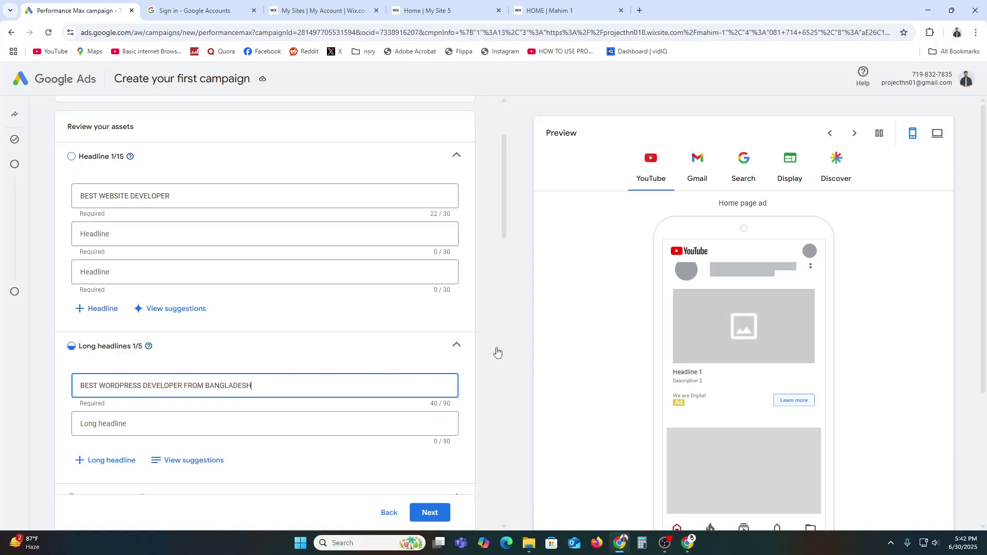
- Enter "DEMO" as the first ad description
scroll(748, 361, "down", 4)
scroll(201, 334, "down", 3)
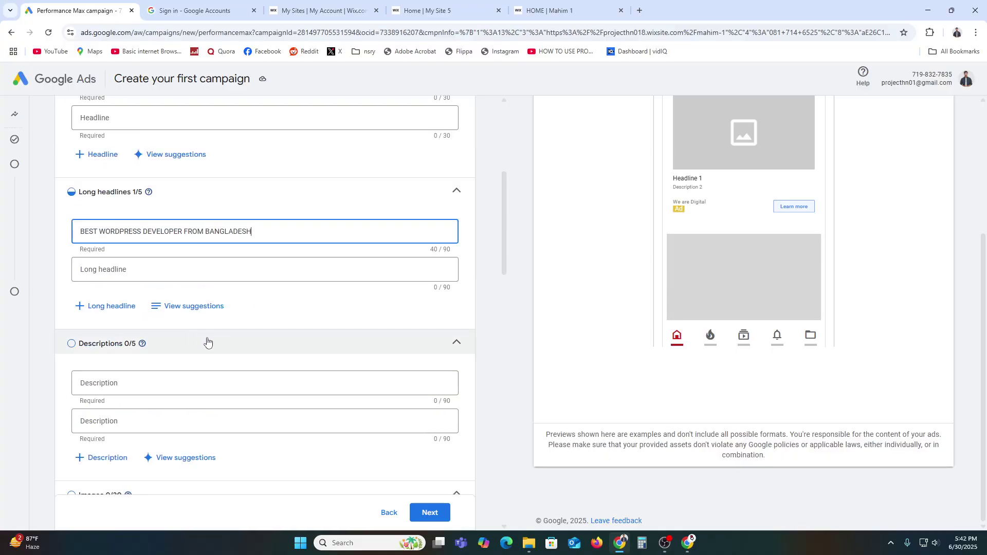
scroll(207, 343, "down", 2)
left_click(122, 281)
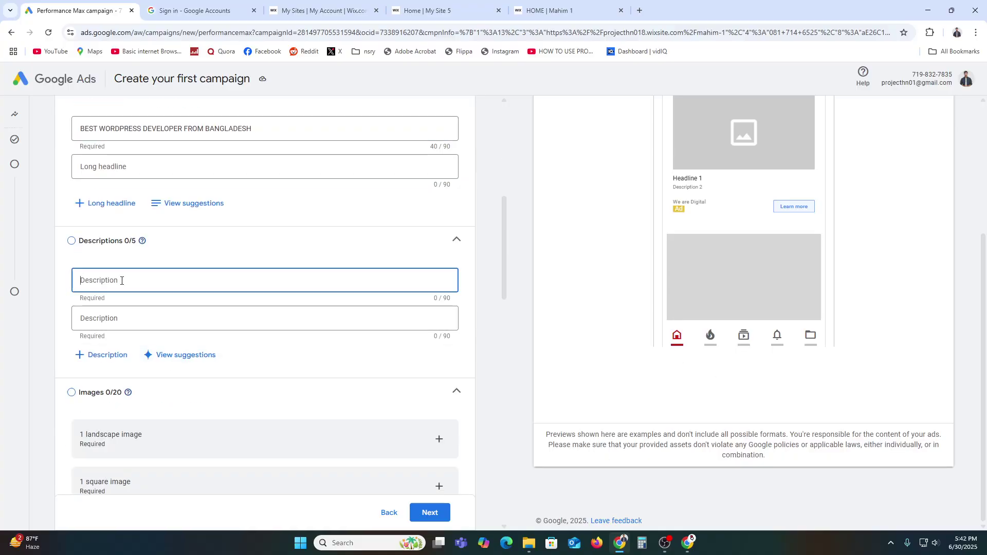
type("DEMO")
- Add the suggested generated image of a person writing in a notebook to the ad and save the image selection
scroll(121, 280, "down", 3)
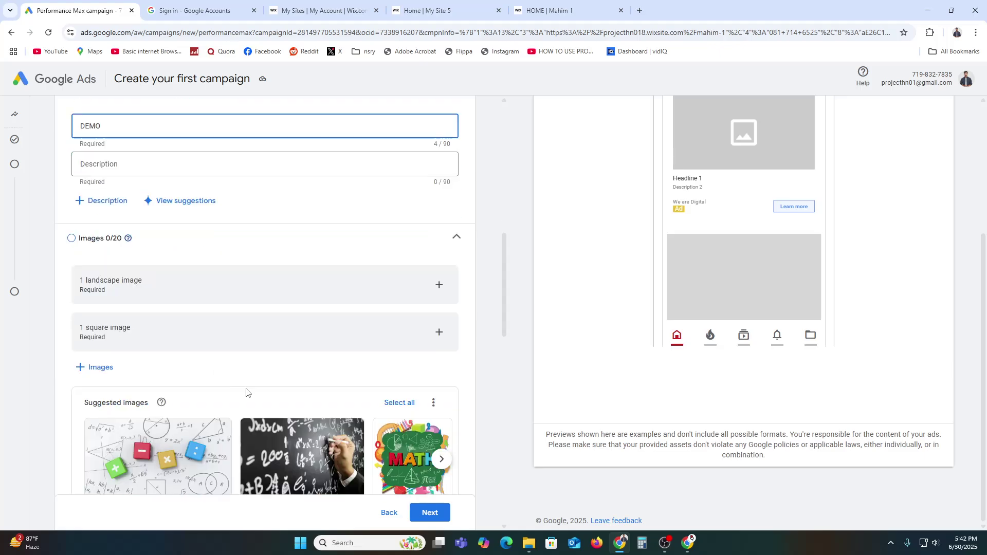
left_click(439, 284)
left_click(469, 180)
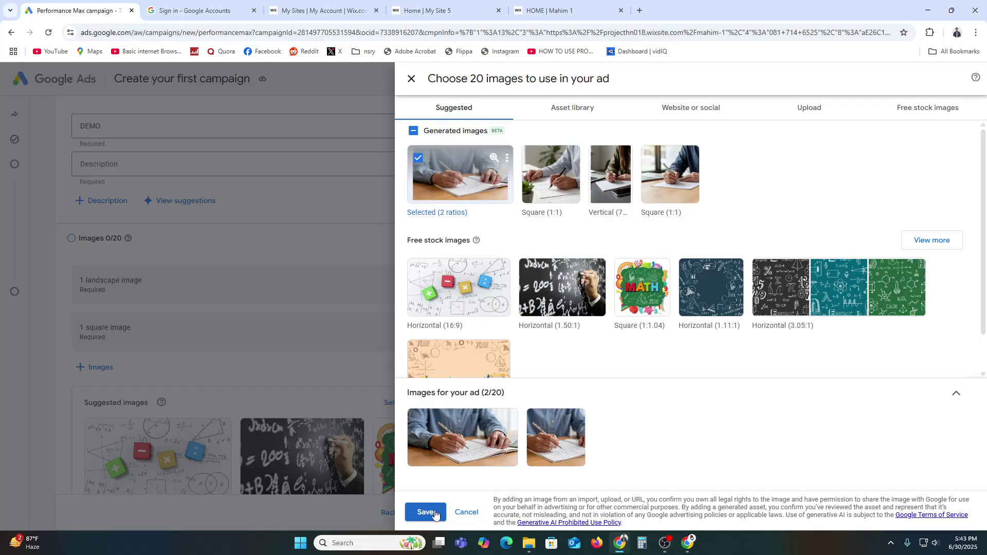
left_click(435, 513)
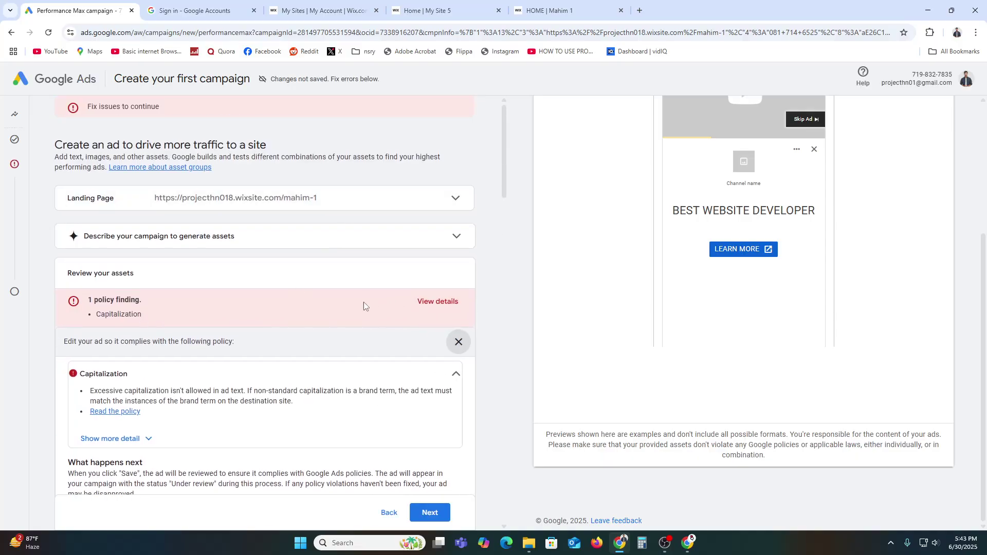
- Examine the capitalization policy finding and the headline it flags
scroll(84, 270, "down", 4)
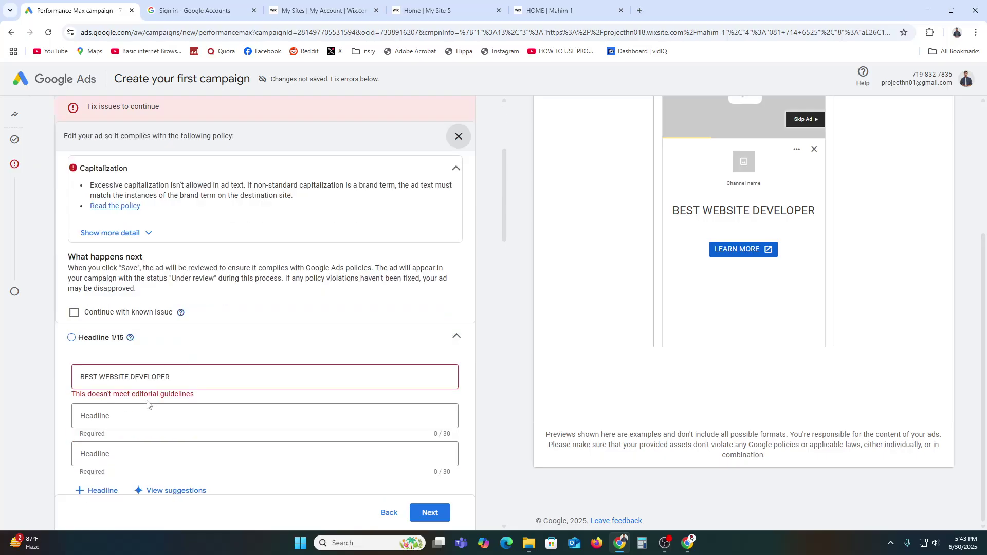
scroll(271, 415, "up", 2)
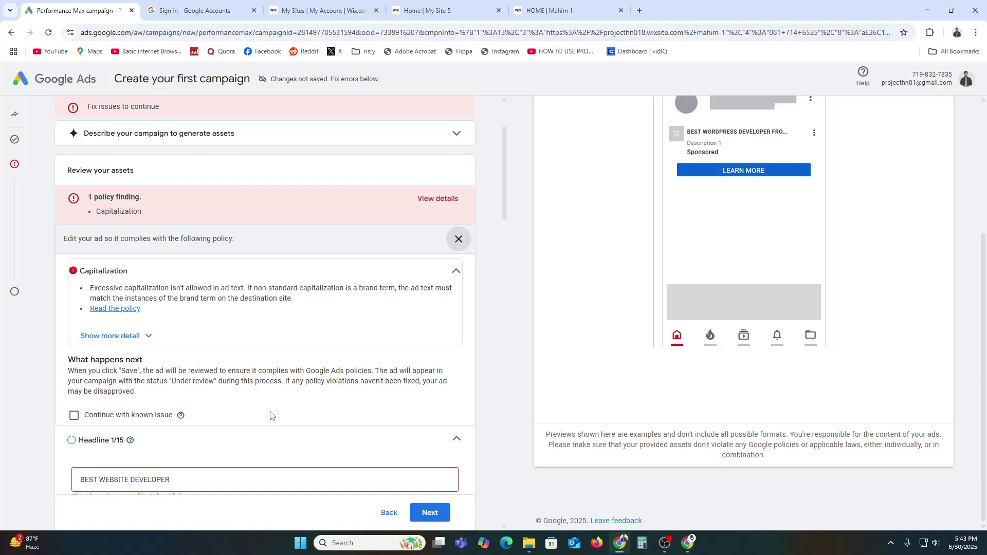
scroll(271, 415, "up", 2)
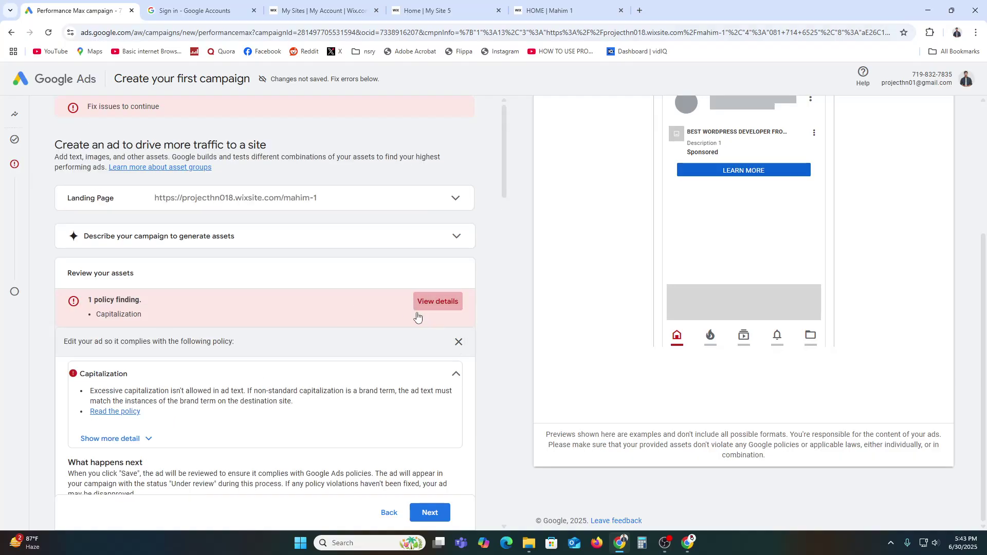
scroll(165, 307, "down", 3)
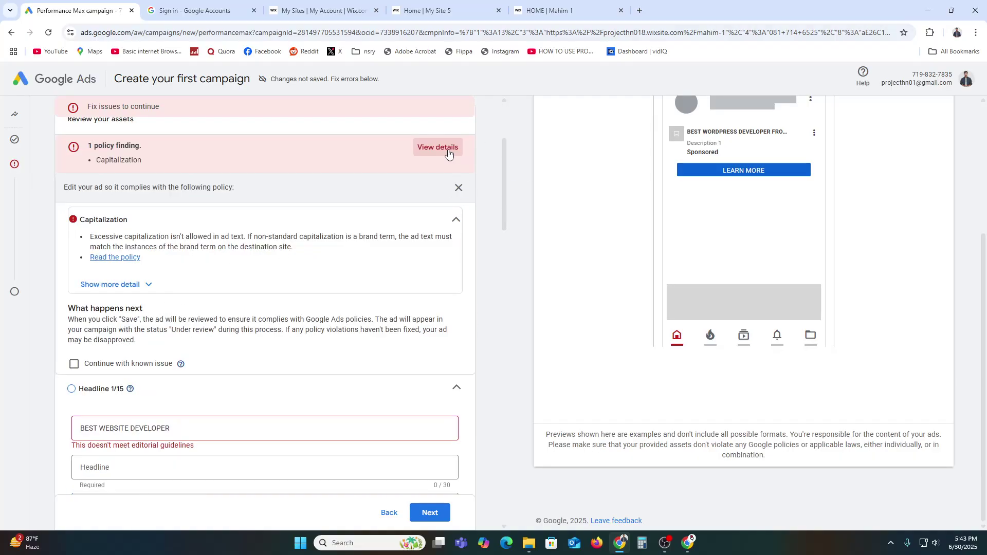
scroll(429, 195, "up", 3)
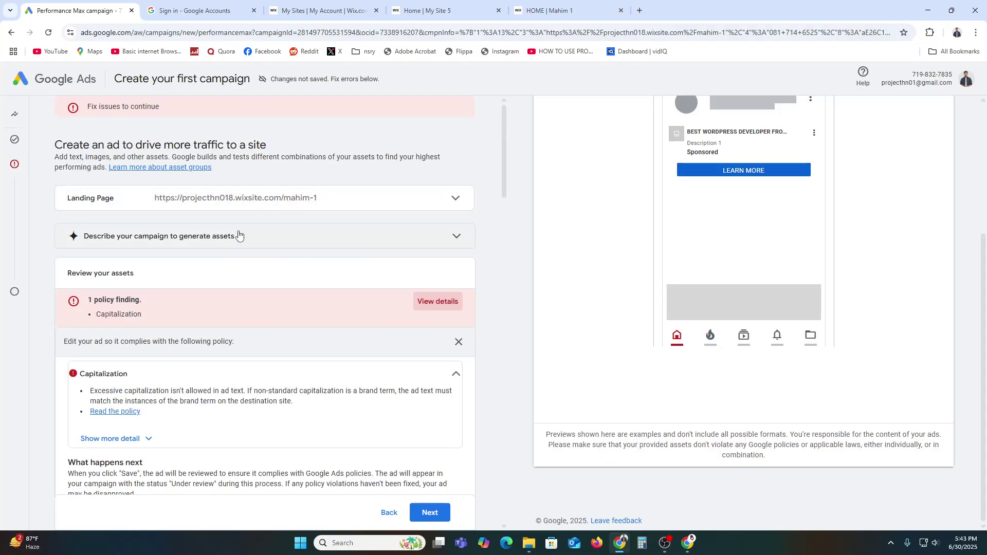
scroll(292, 247, "down", 5)
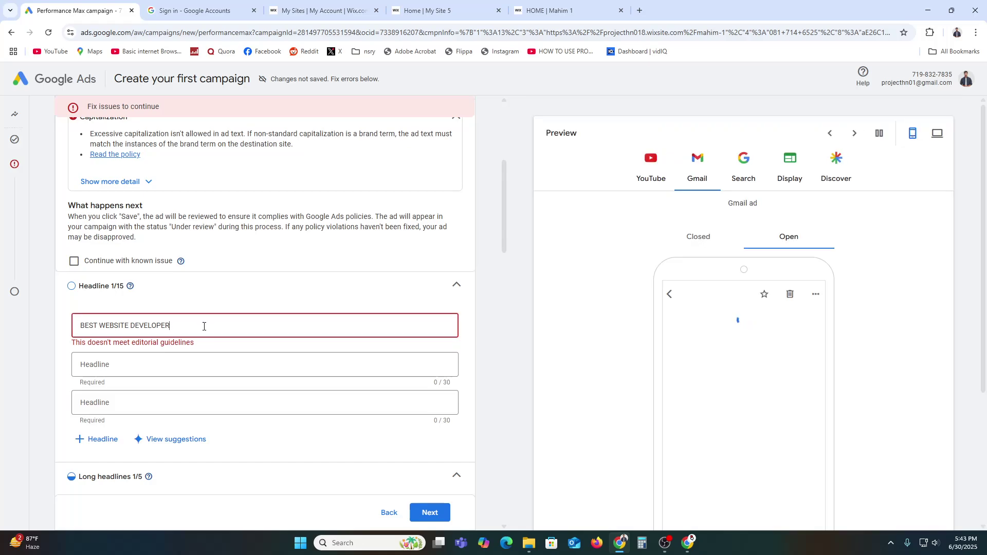
type("- WI")
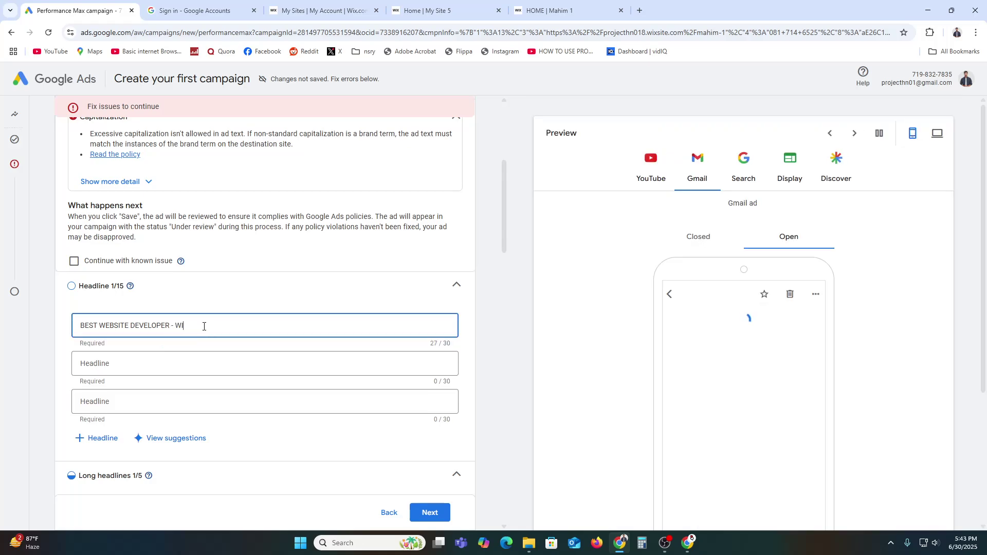
type("X<")
type(" W")
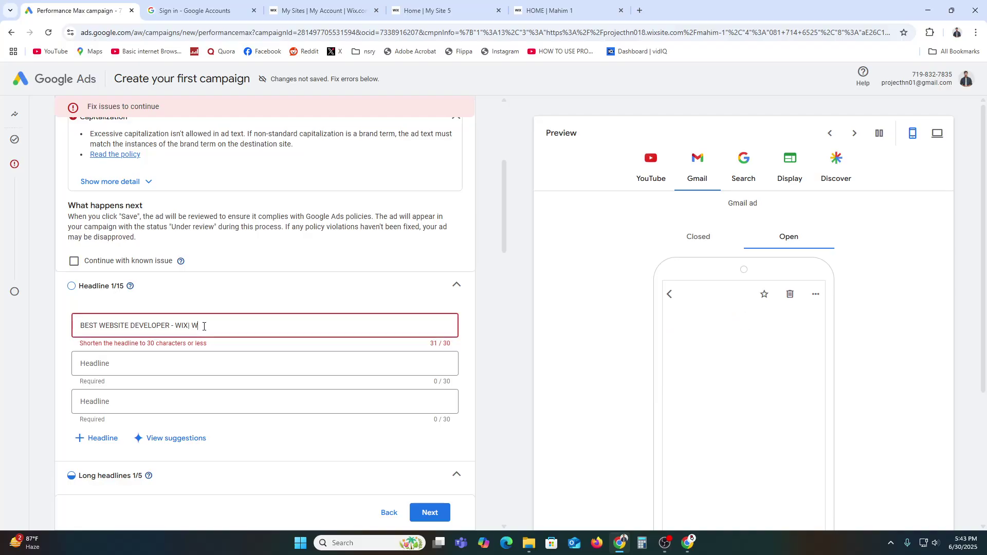
type("ordpress")
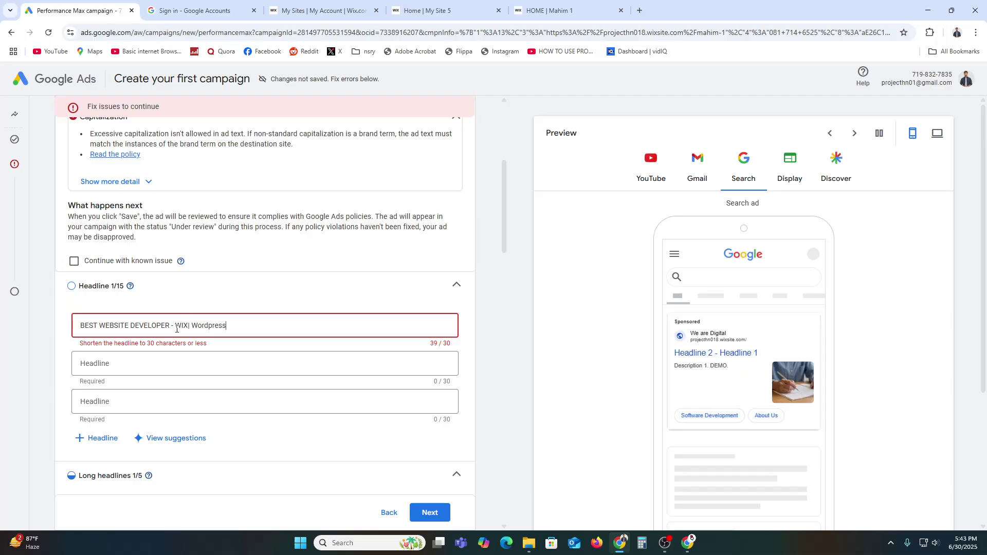
left_click_drag(170, 326, 315, 325)
key("BackSpace")
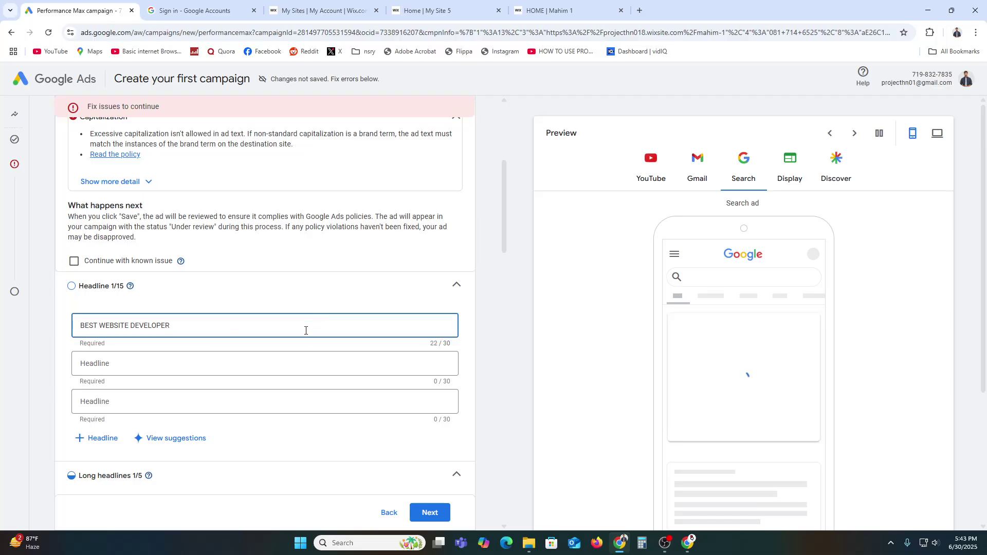
- Enter "wordpess| wix| Shopify" as the second headline, try to continue, and check the flagged assets
left_click(174, 364)
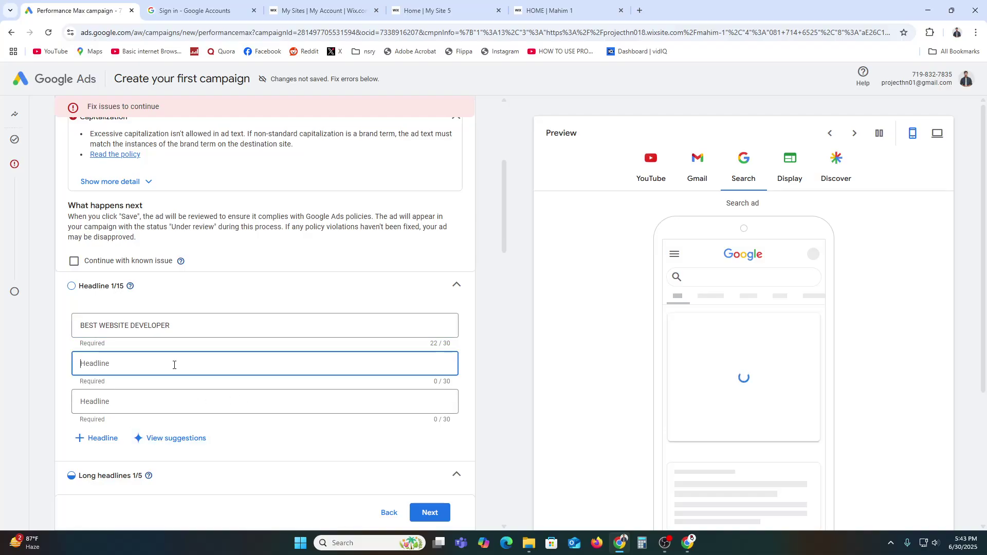
type("word")
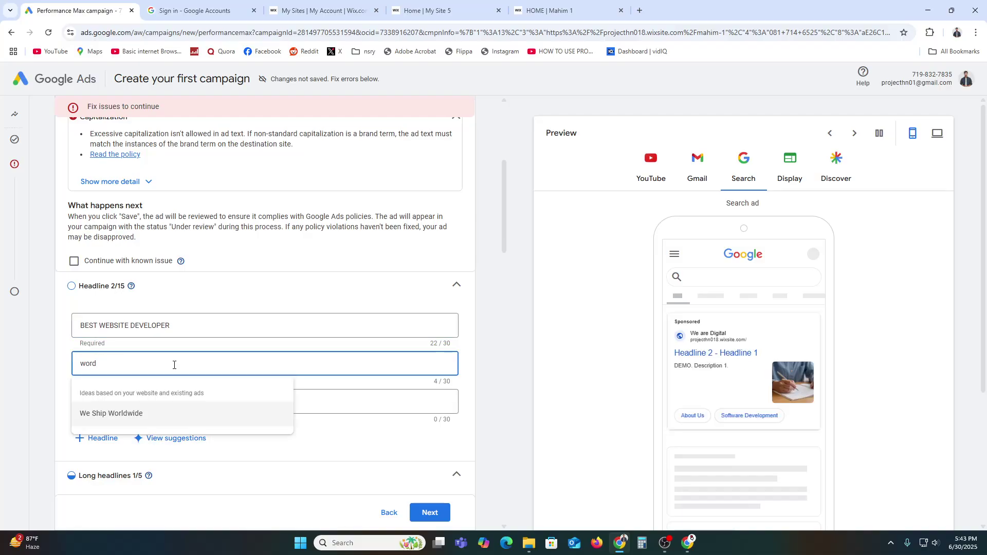
type("pes")
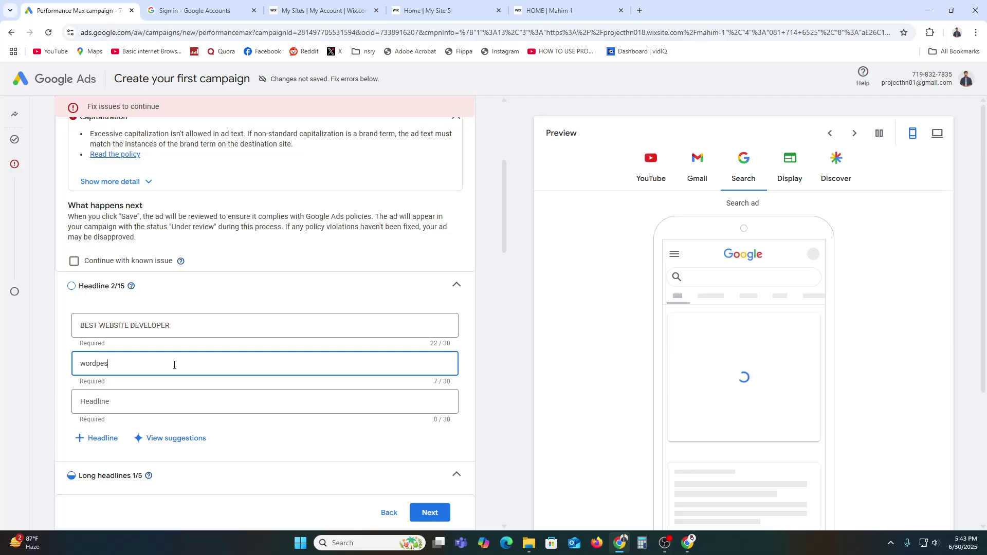
type("s")
type("| wix| Shopify")
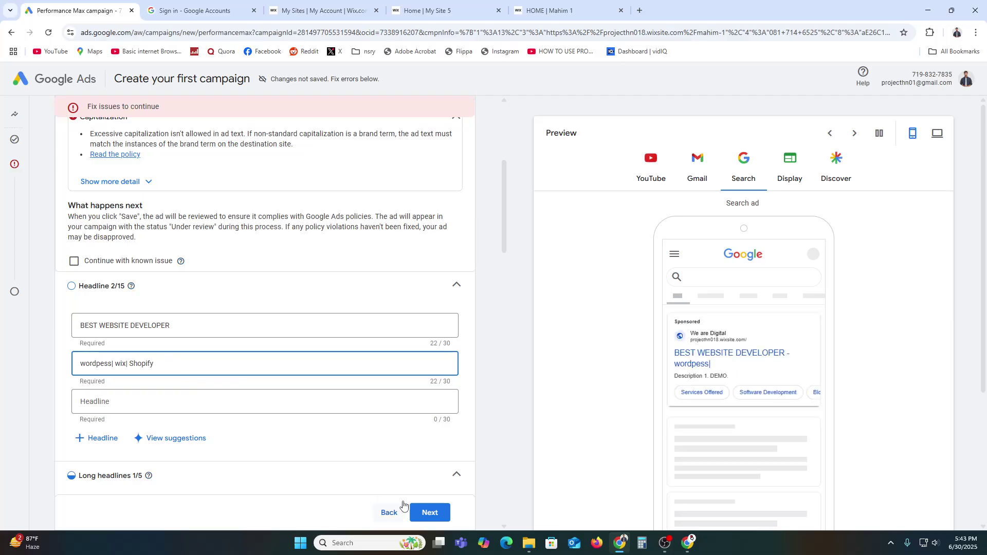
left_click(435, 511)
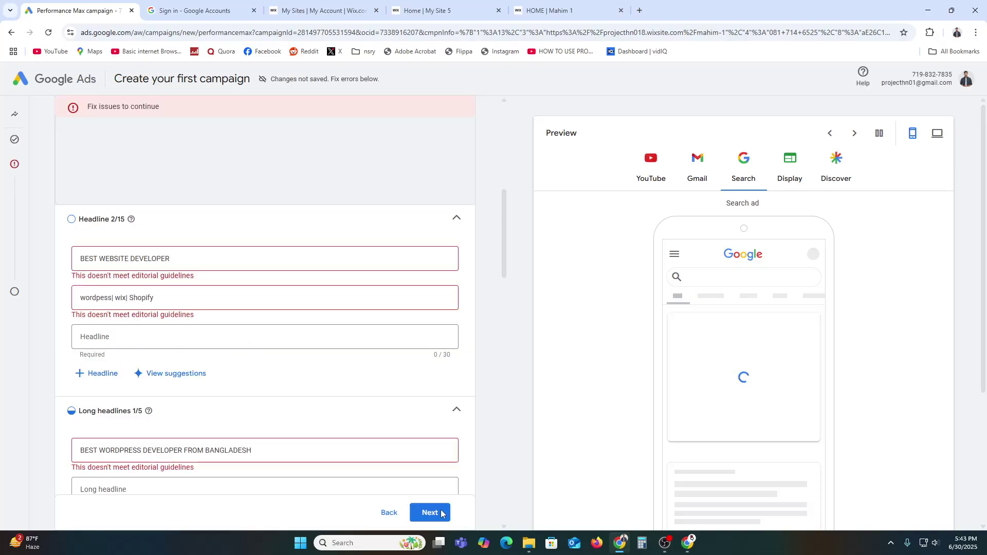
scroll(200, 389, "down", 6)
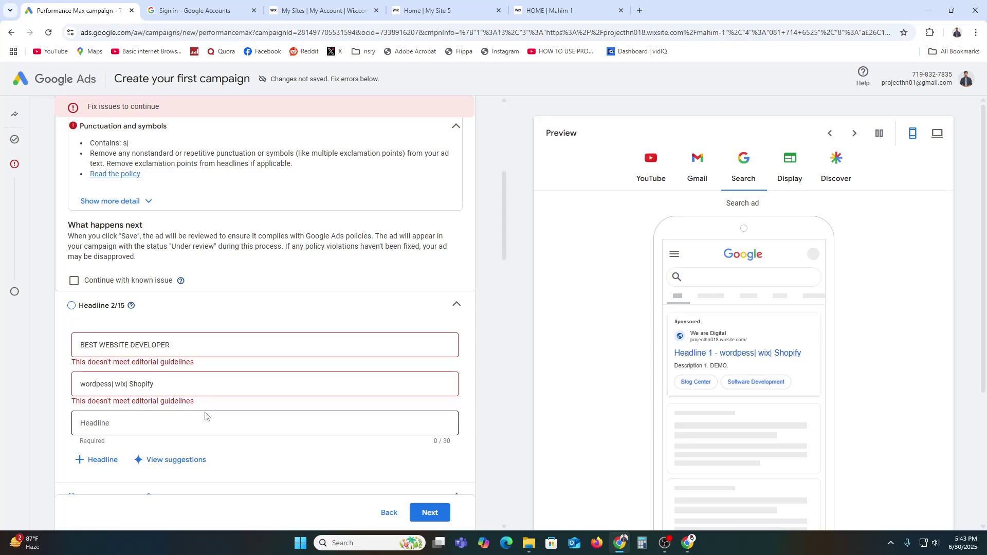
- Expand the details of the punctuation and capitalization policy findings to examine them
scroll(214, 419, "up", 3)
left_click(140, 355)
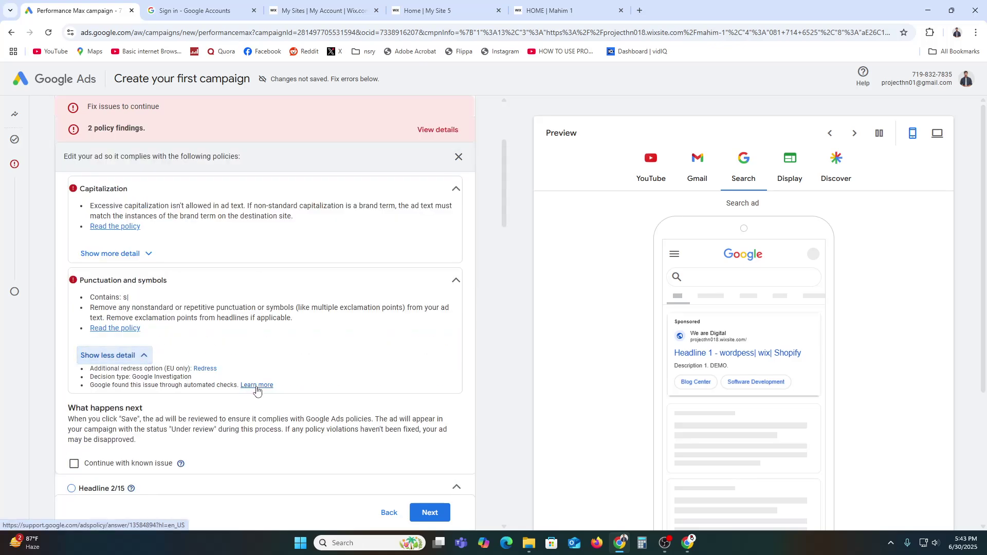
left_click(129, 254)
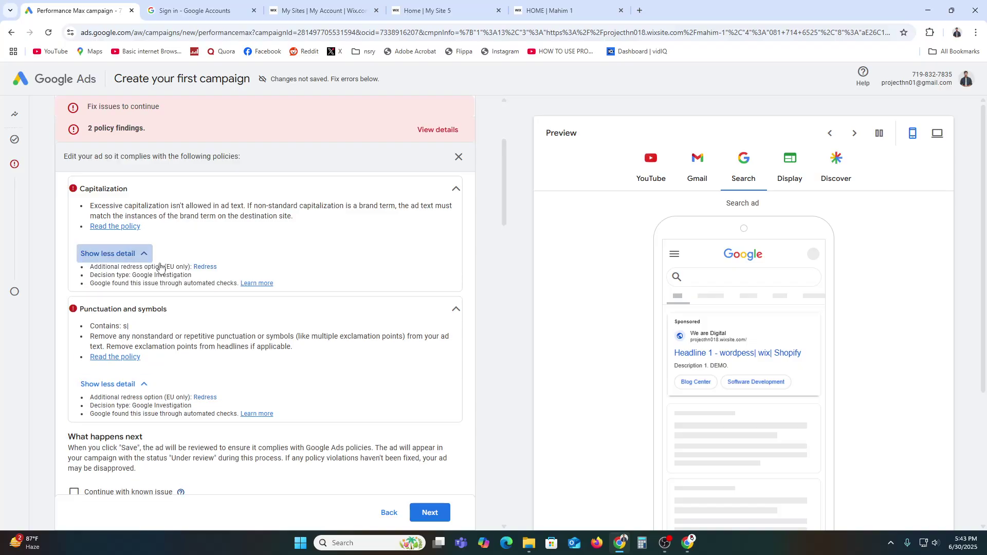
- Replace the first headline with "ARE YOU LOOKING FOR DEVELOPWE", try to continue, and review the policy findings
scroll(280, 355, "down", 4)
triple_click(110, 351)
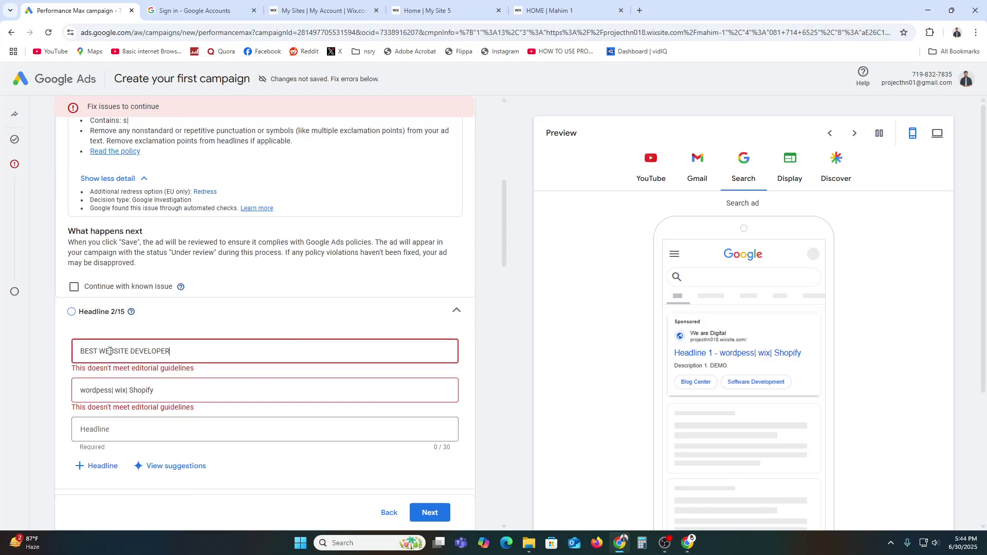
type("ARE")
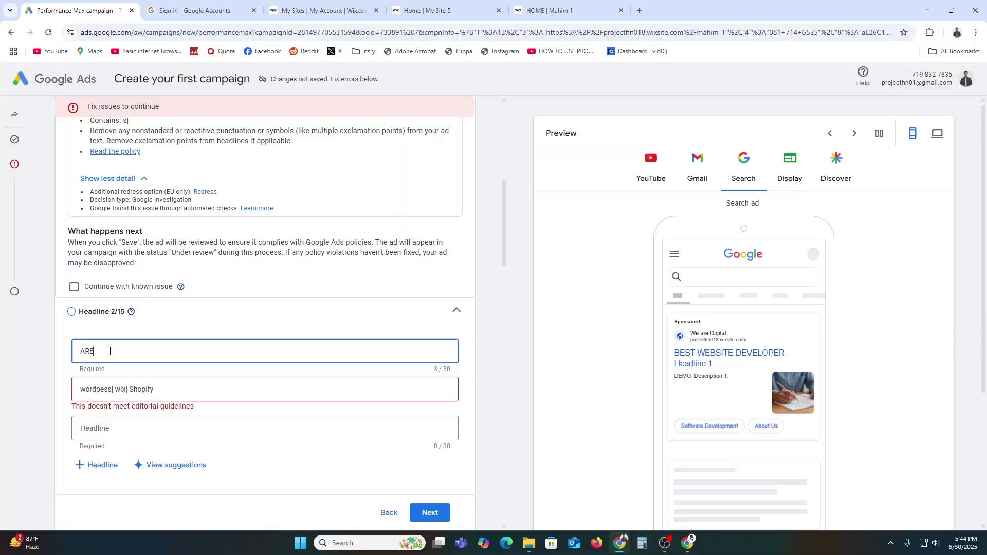
type(" YOU")
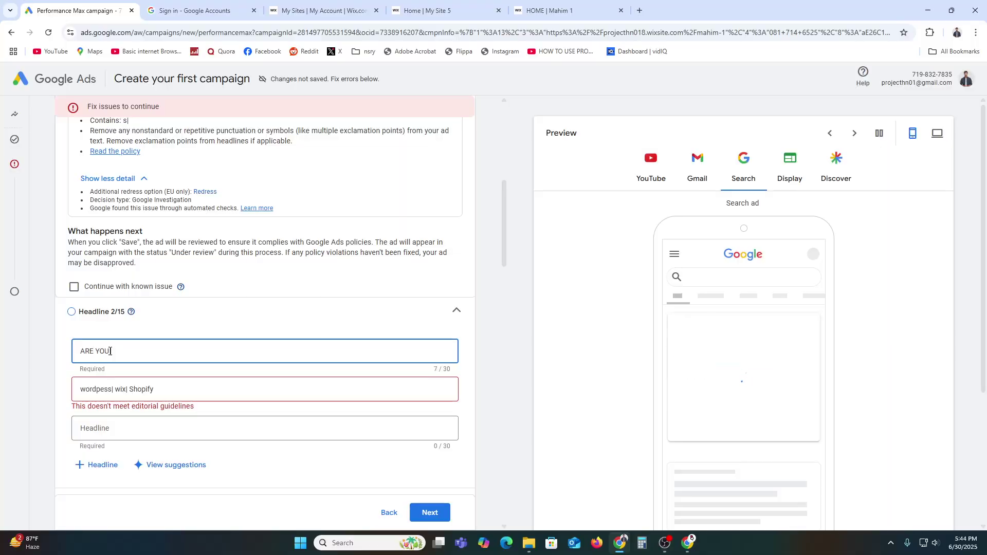
type(" LOOKING FOR")
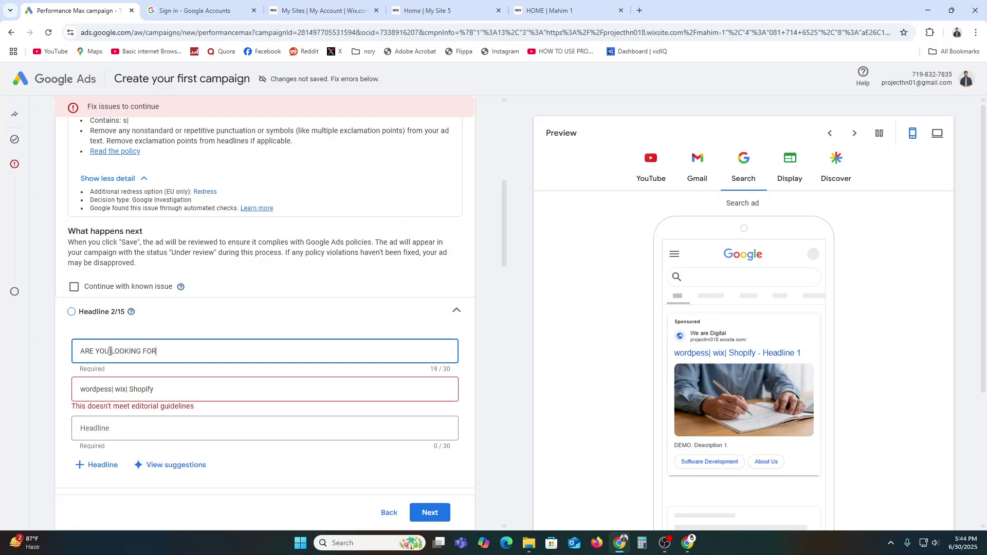
type(" DEVELOPWE")
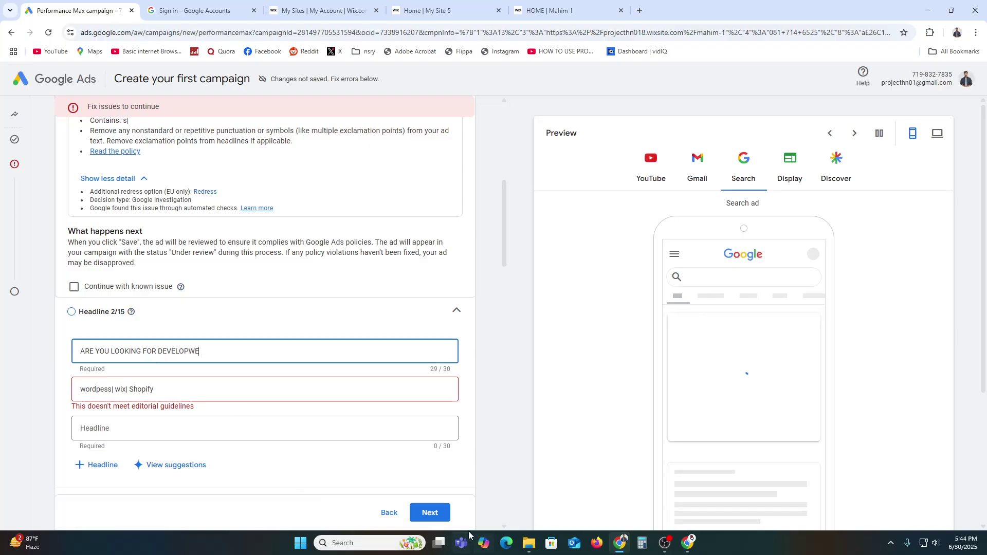
left_click(430, 512)
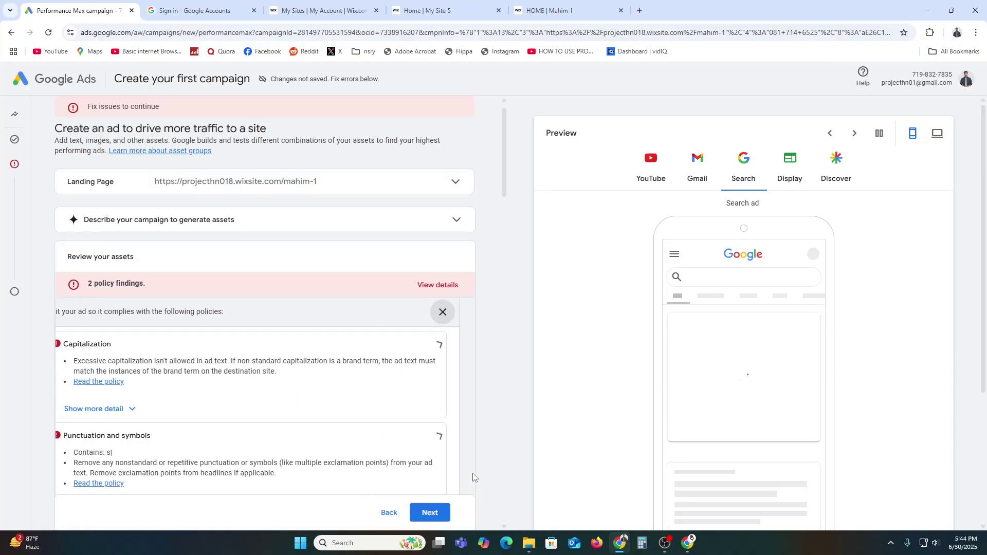
scroll(313, 383, "down", 3)
scroll(314, 383, "down", 3)
scroll(282, 369, "up", 6)
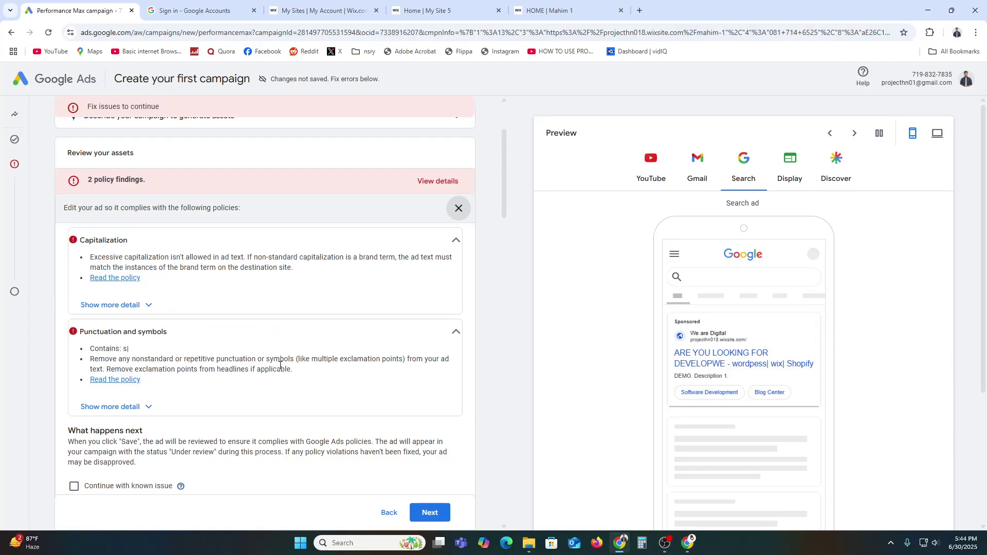
- Replace the first headline with "are you looking for developer" in lowercase and try to continue
scroll(194, 323, "down", 6)
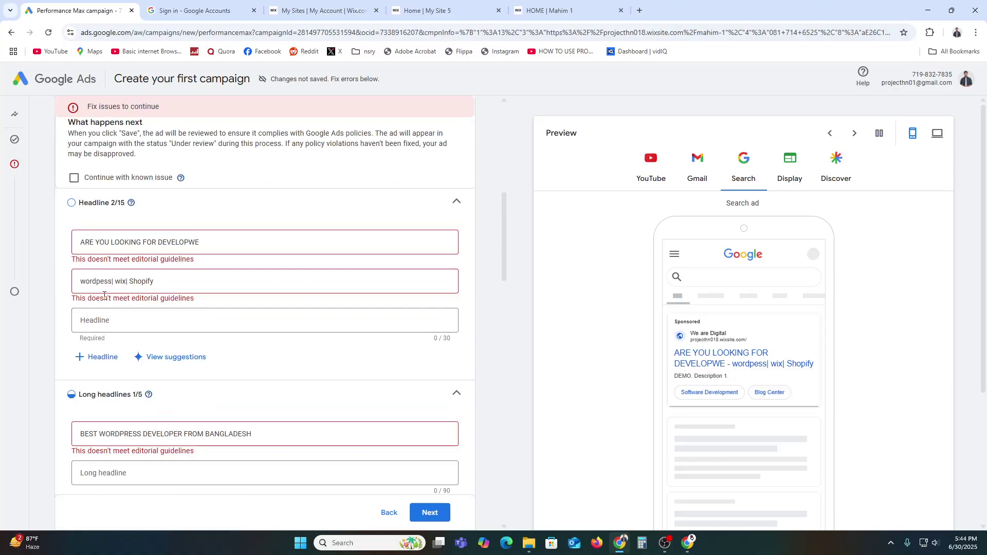
left_click(88, 243)
triple_click(139, 243)
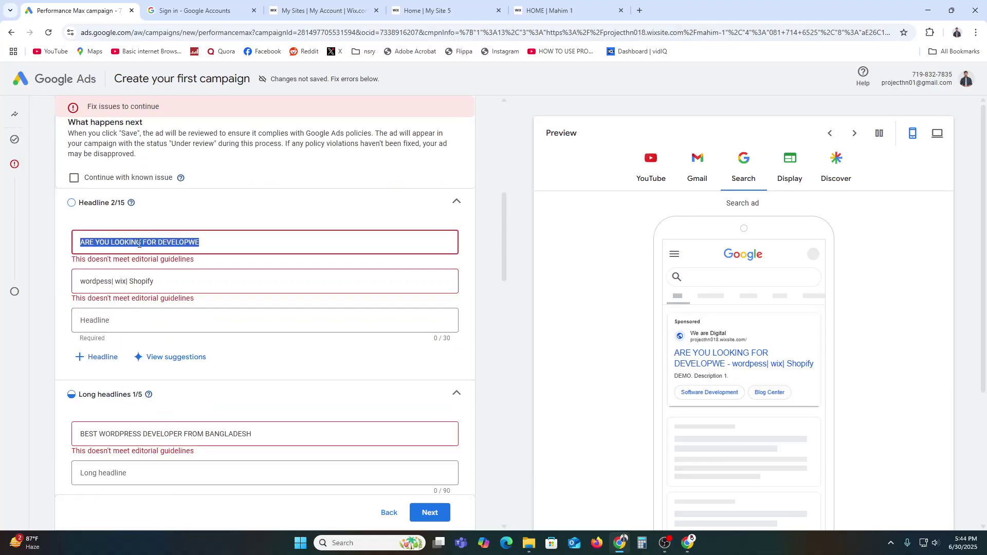
triple_click(220, 243)
type("are")
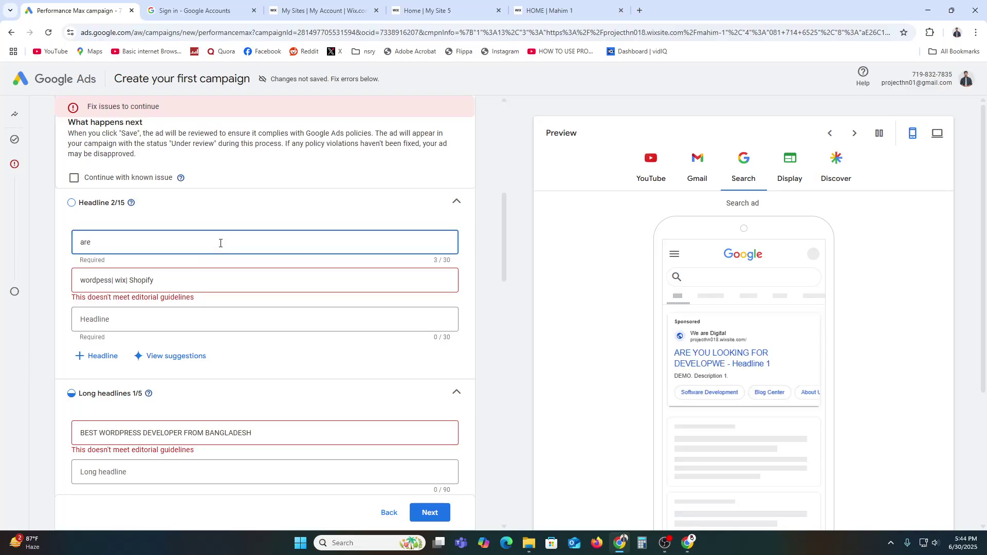
type(" you ol")
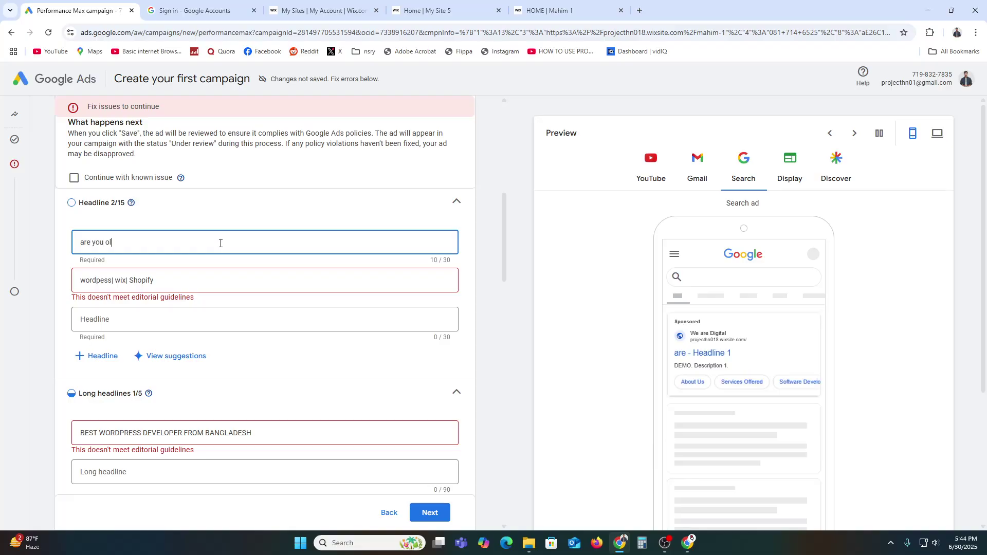
key("BackSpace")
type("loo")
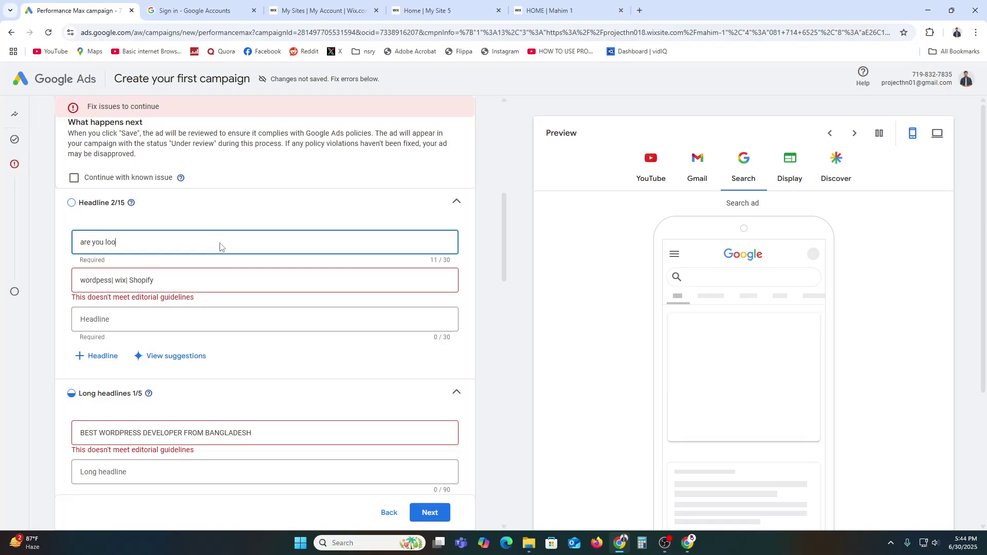
type("king for")
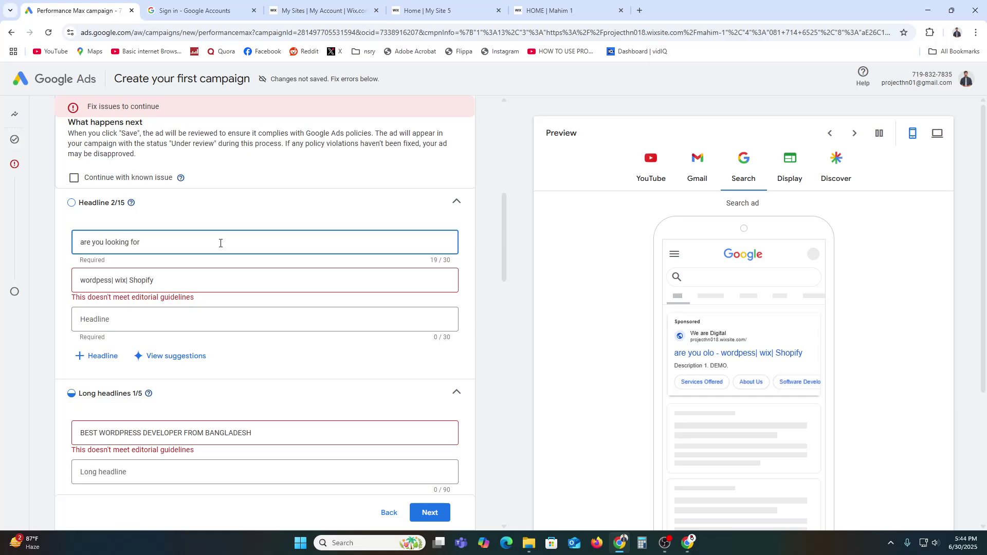
type(" developer")
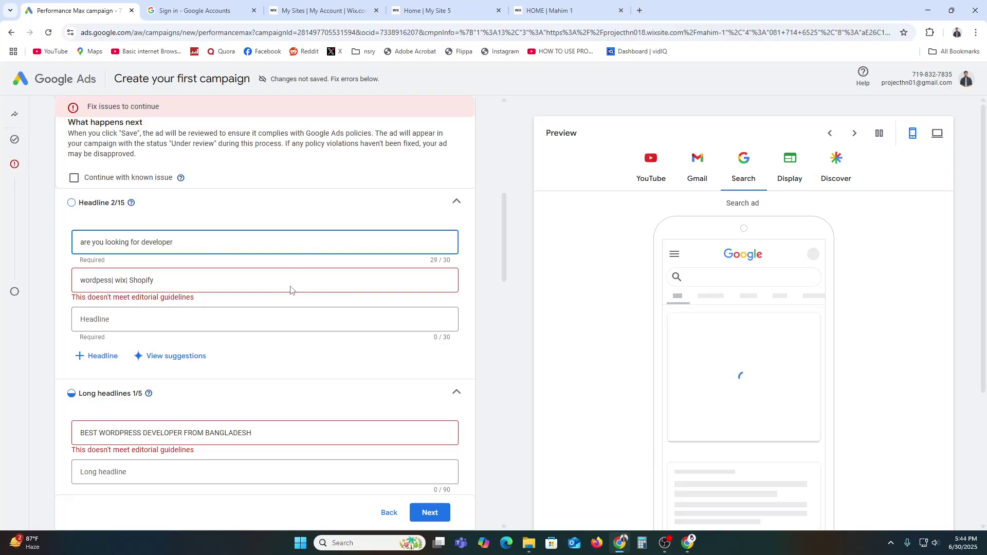
left_click(432, 512)
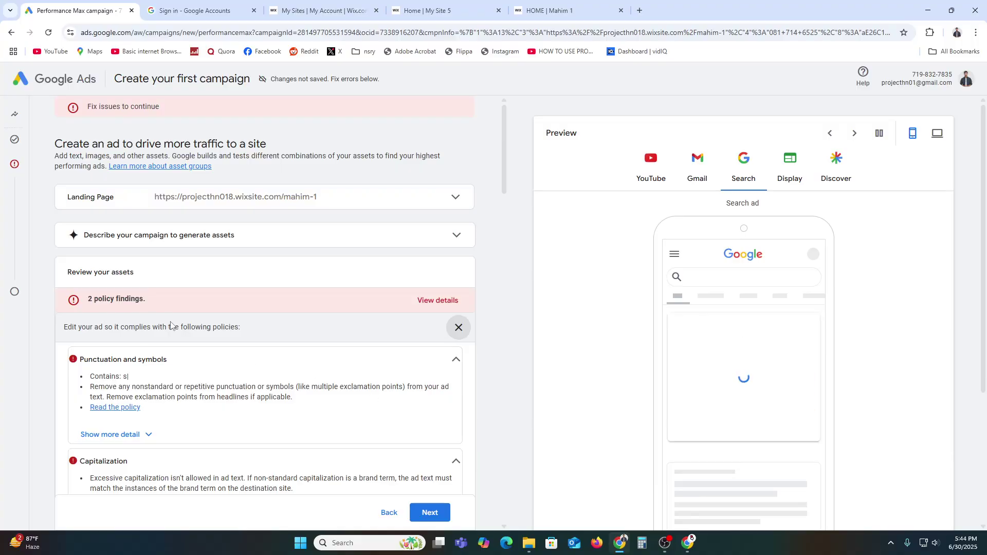
- Remove the vertical bars from the second headline so it reads "wordpess wix Shopify", and try to continue
scroll(185, 333, "down", 8)
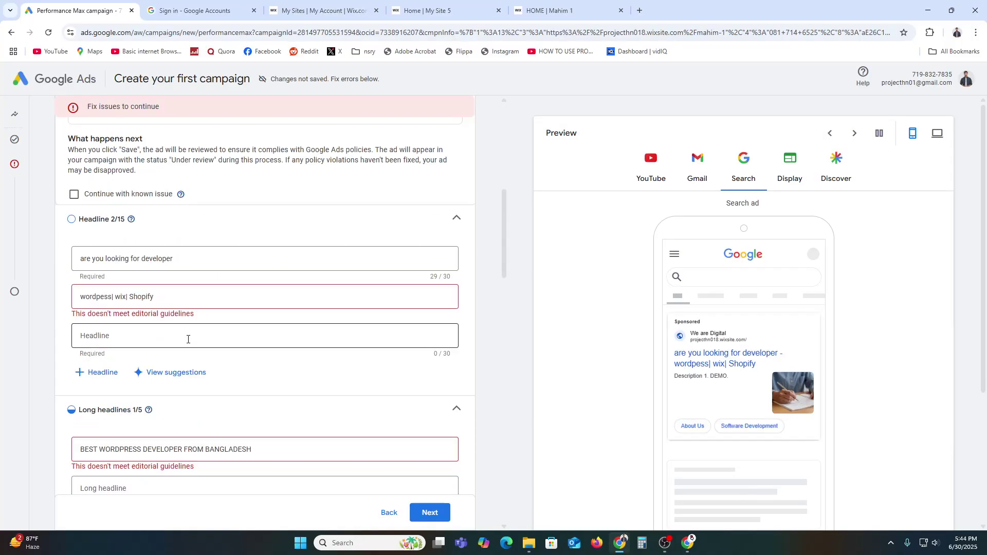
left_click(130, 296)
key("BackSpace")
key("BackSpace")
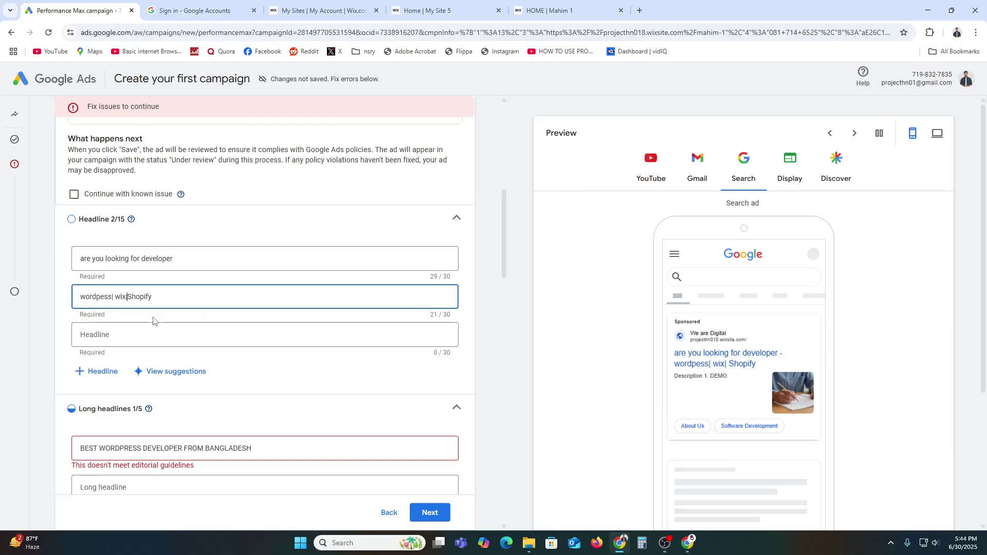
key("BackSpace")
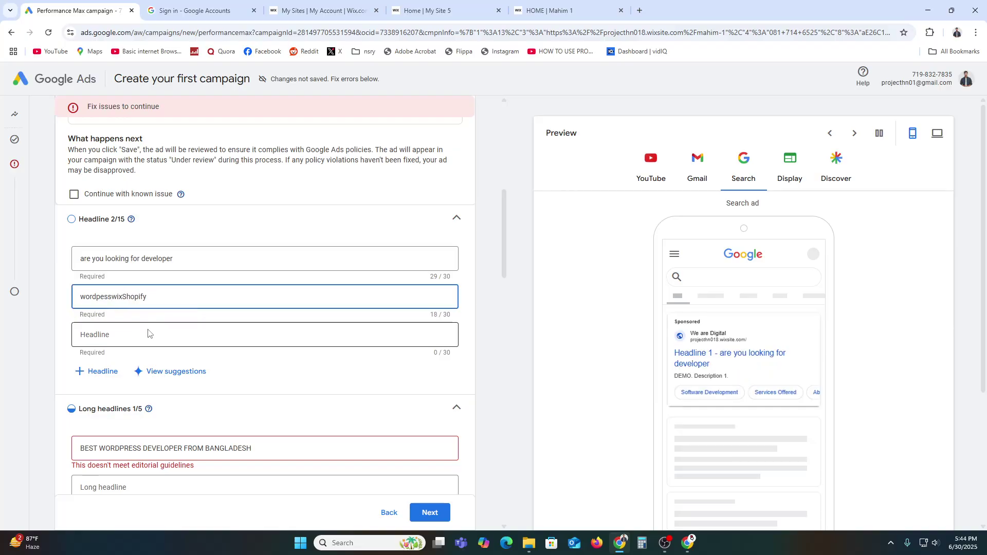
left_click(126, 297)
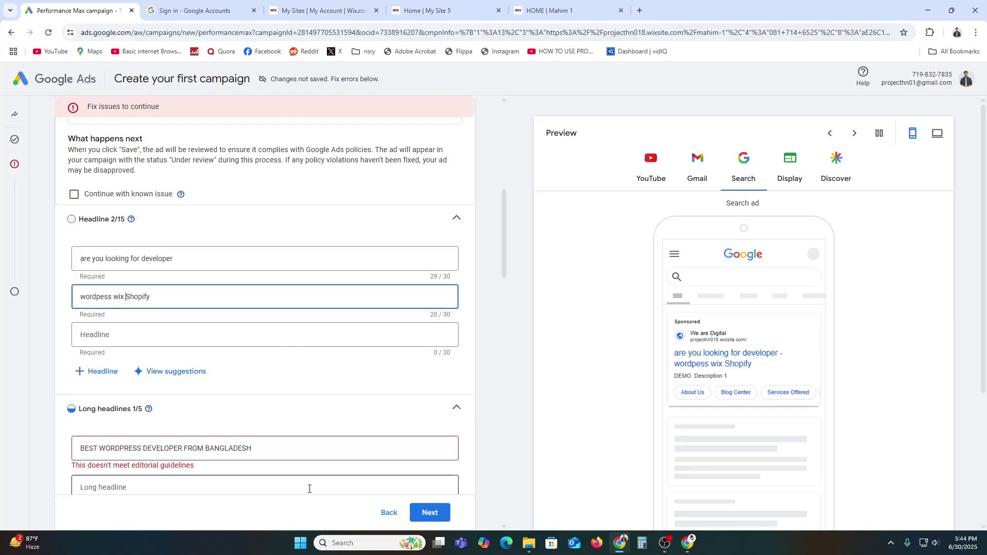
left_click(429, 512)
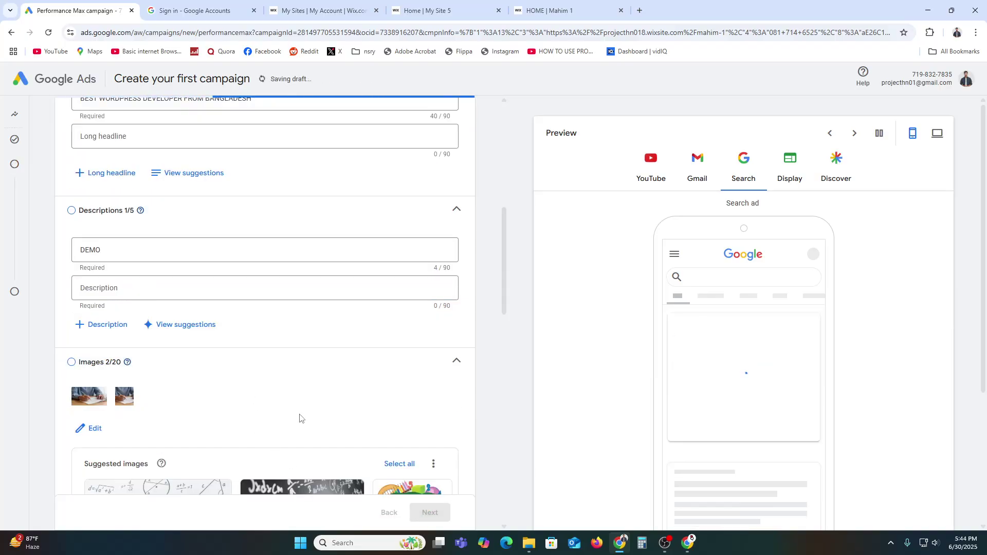
- Replace the first long headline with "best wordress deliverpor in bangladesh" in lowercase and try to continue
scroll(333, 426, "down", 9)
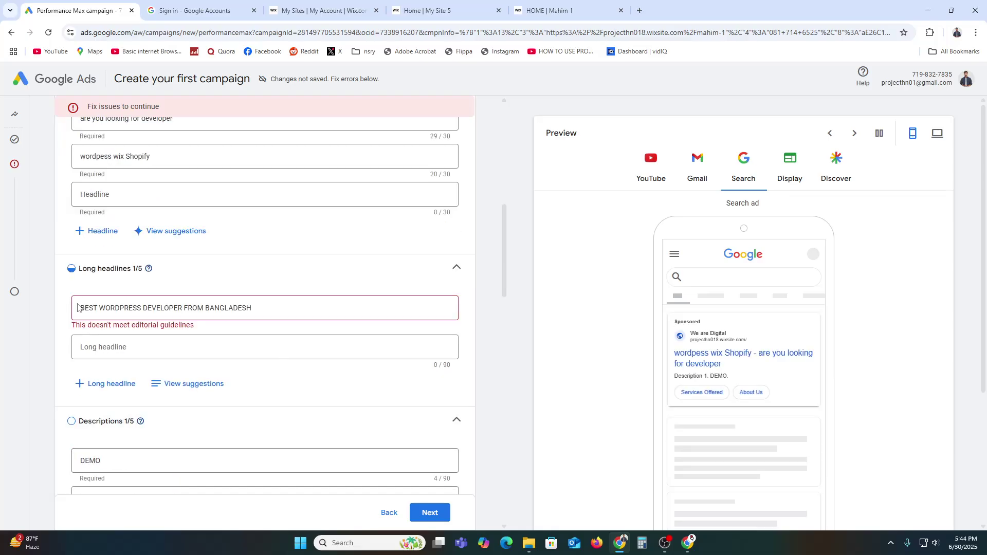
left_click_drag(78, 308, 306, 312)
type("best wordre")
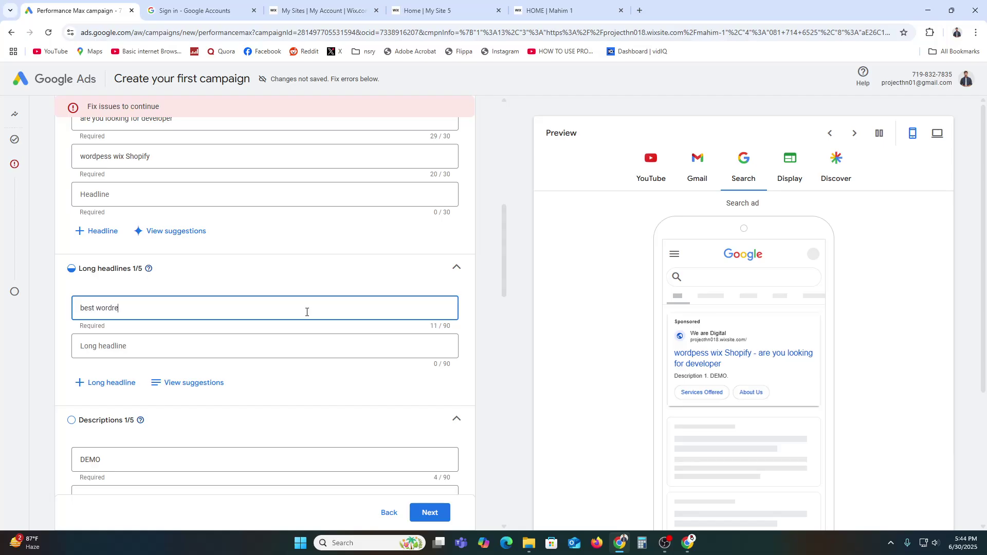
type("ss deliverpor in ")
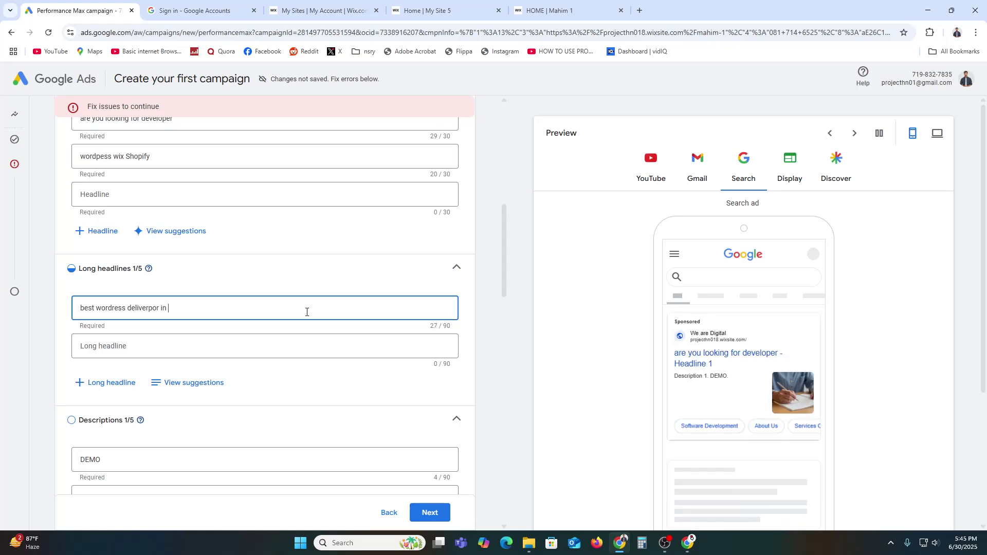
type("bangladesh")
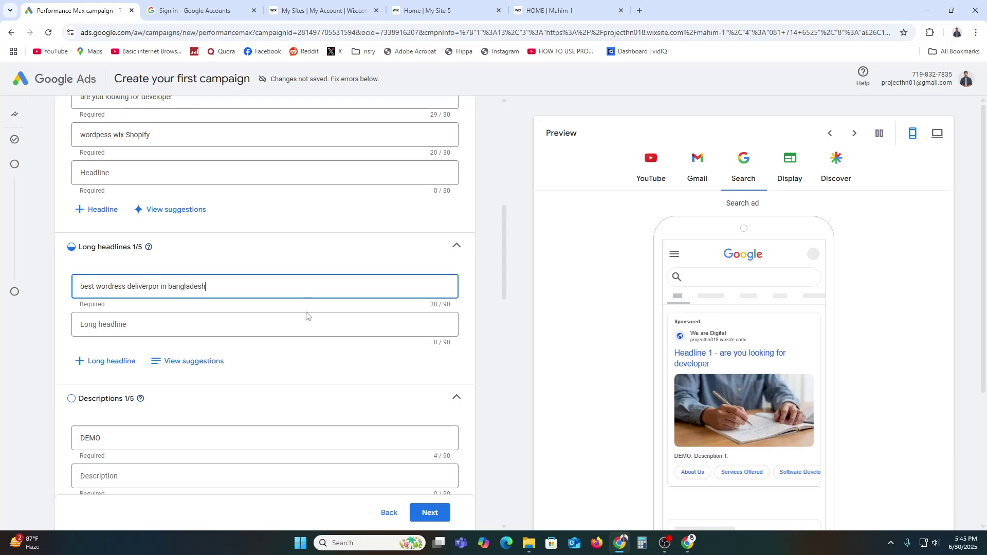
left_click(431, 513)
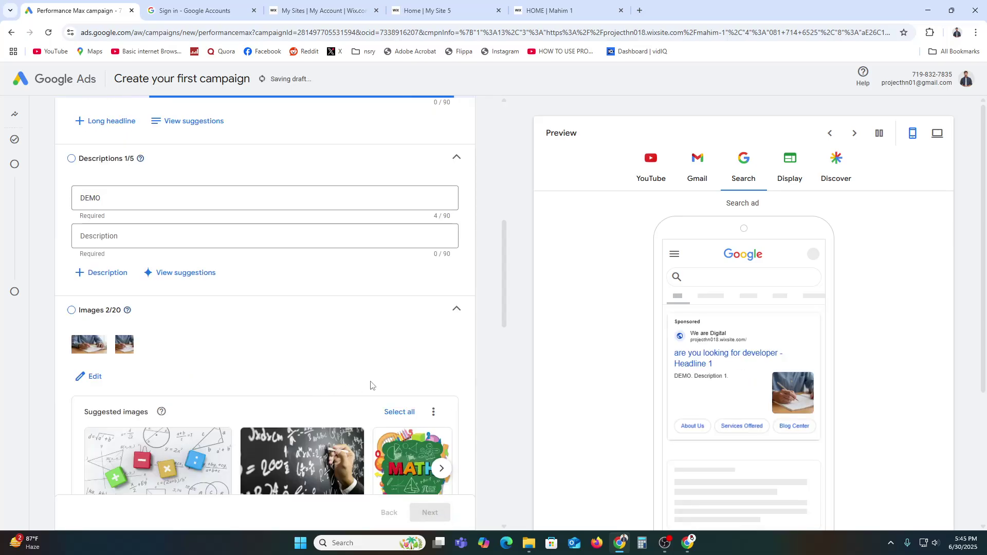
- Enter "offer running right now" as the third headline and check what the descriptions section still requires
scroll(381, 364, "up", 2)
scroll(381, 359, "up", 7)
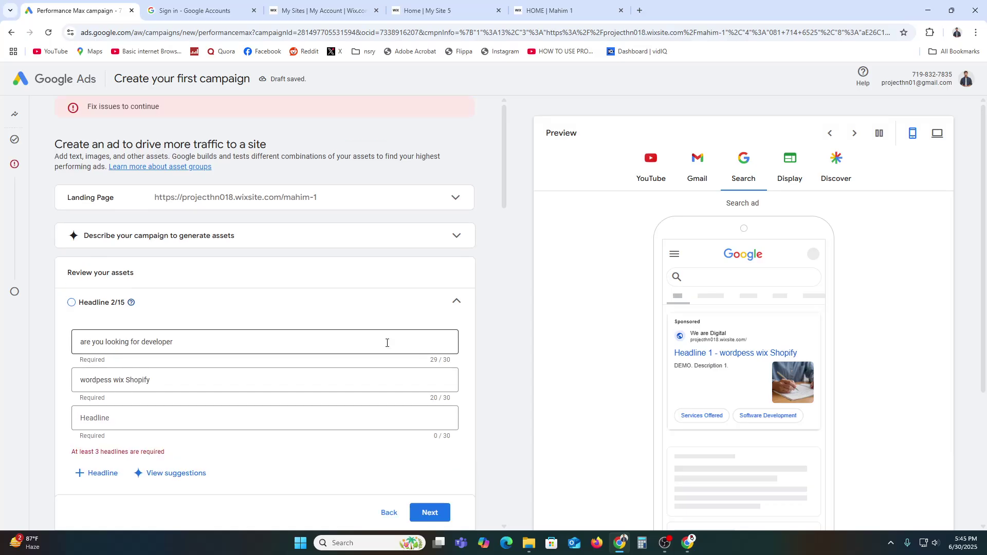
scroll(335, 295, "down", 6)
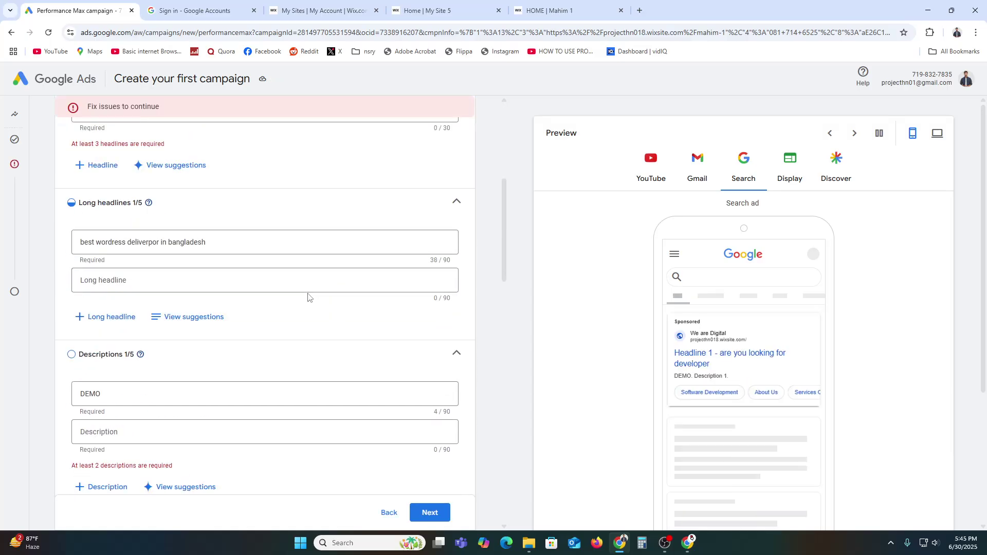
scroll(310, 307, "up", 3)
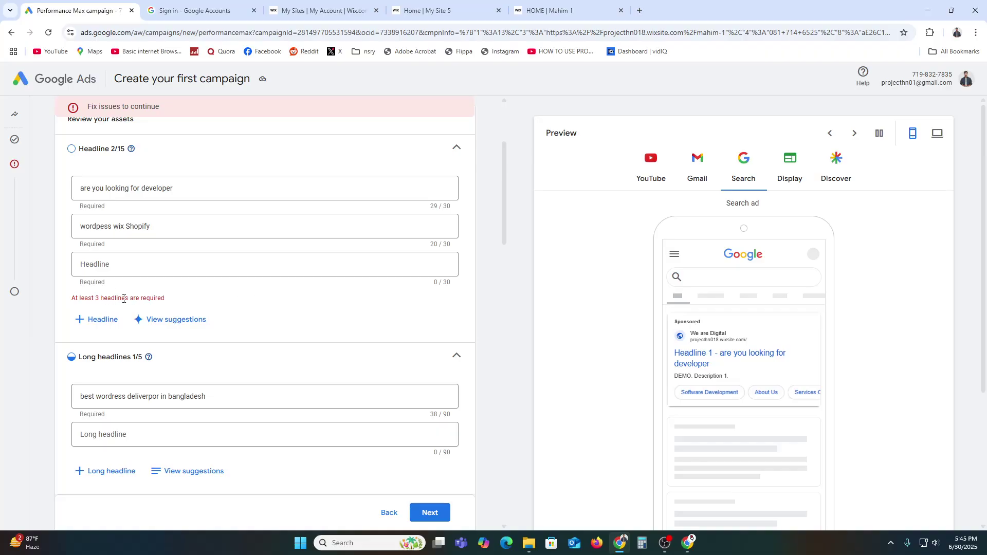
left_click(159, 272)
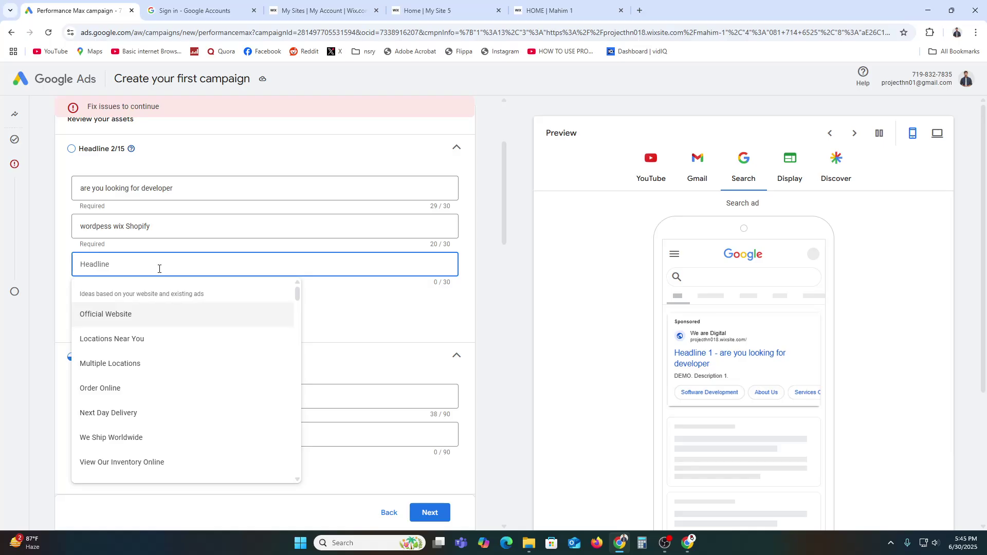
type("offer")
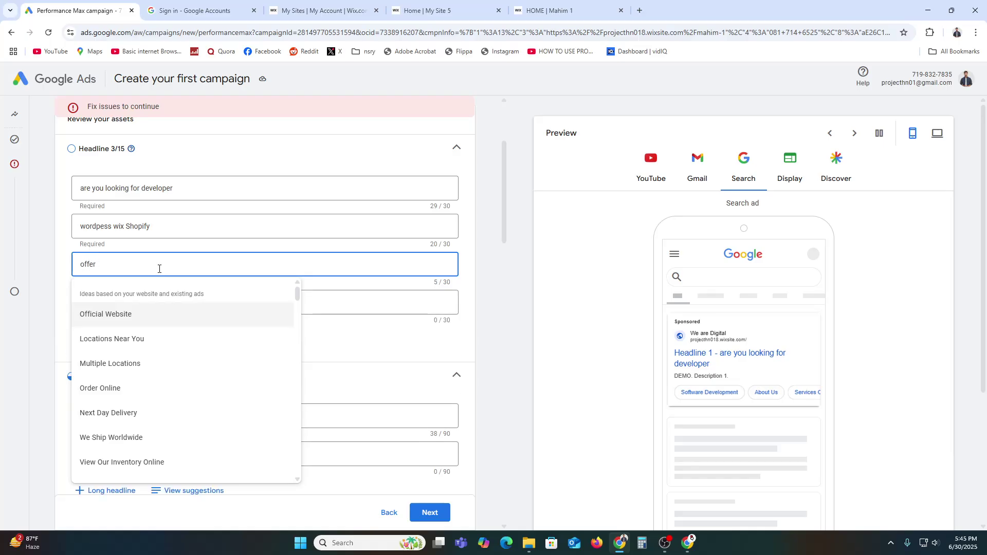
type(" running")
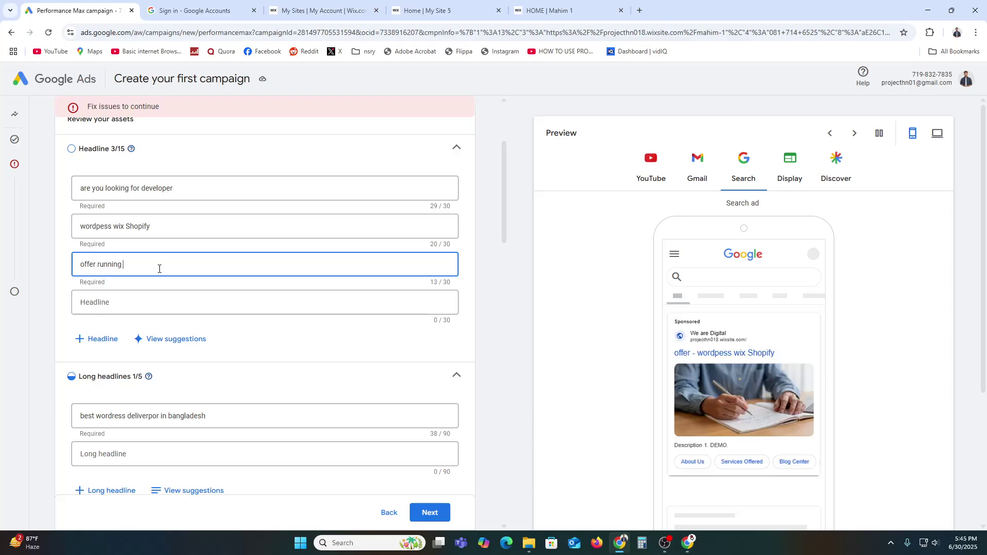
type(" right now")
scroll(240, 385, "down", 8)
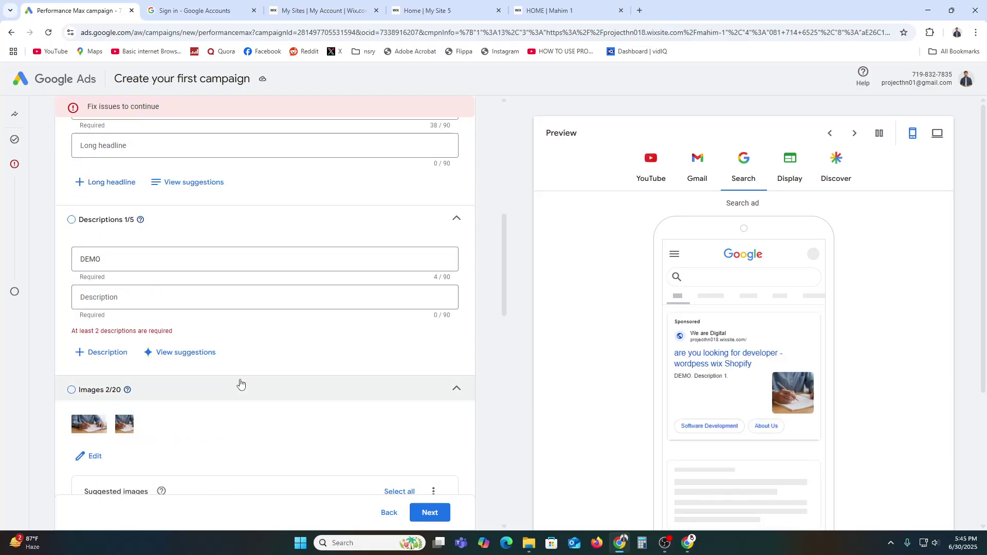
scroll(124, 329, "up", 2)
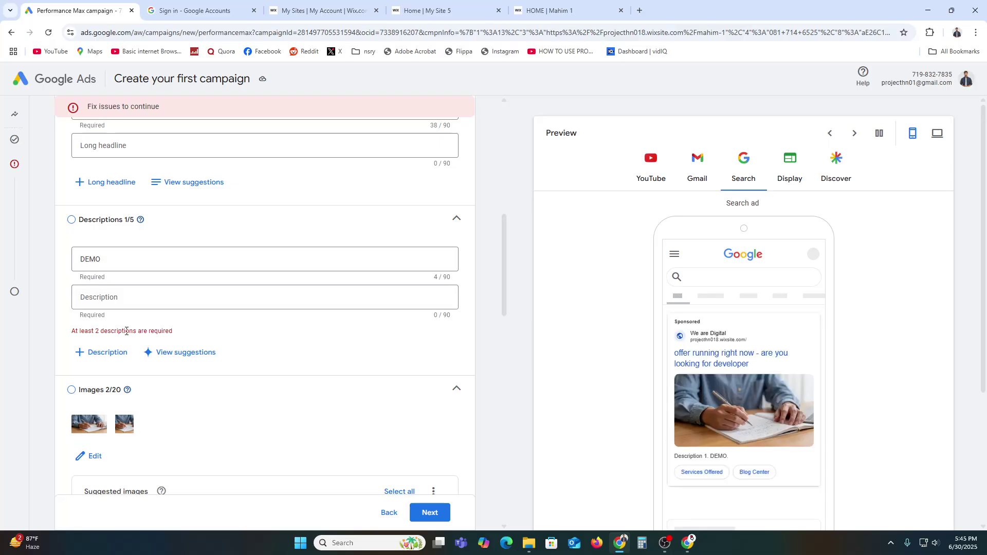
- Enter "ok, that's great, subscribe our youtube channel" as the second description and continue to the bid strategy
left_click(156, 304)
type("ok")
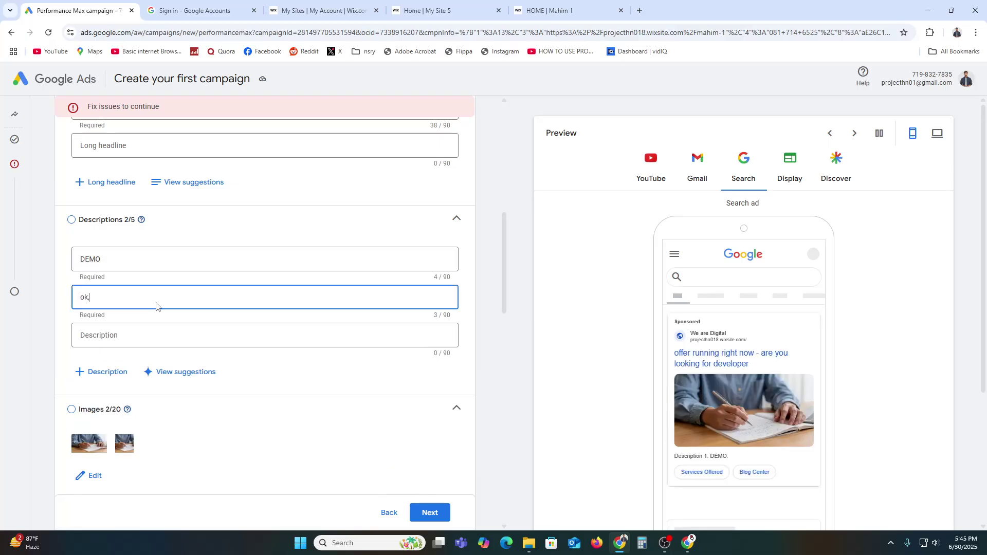
type(", that's g")
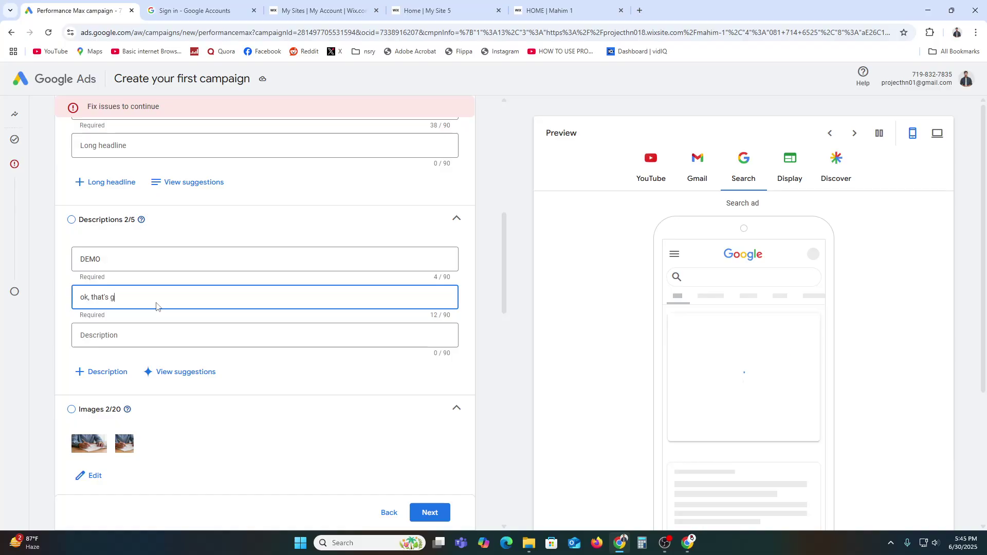
type("reat, subscribe our youtube channel")
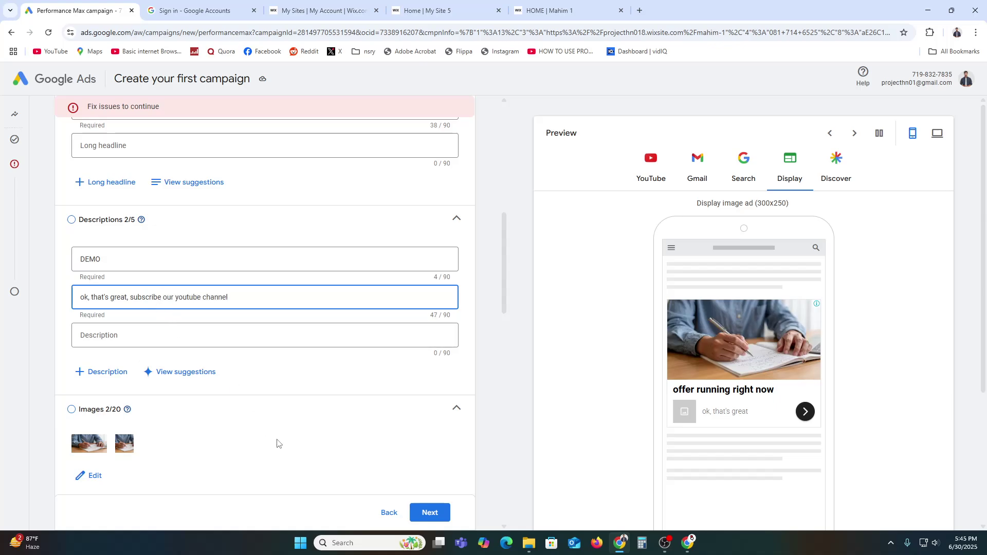
left_click(430, 513)
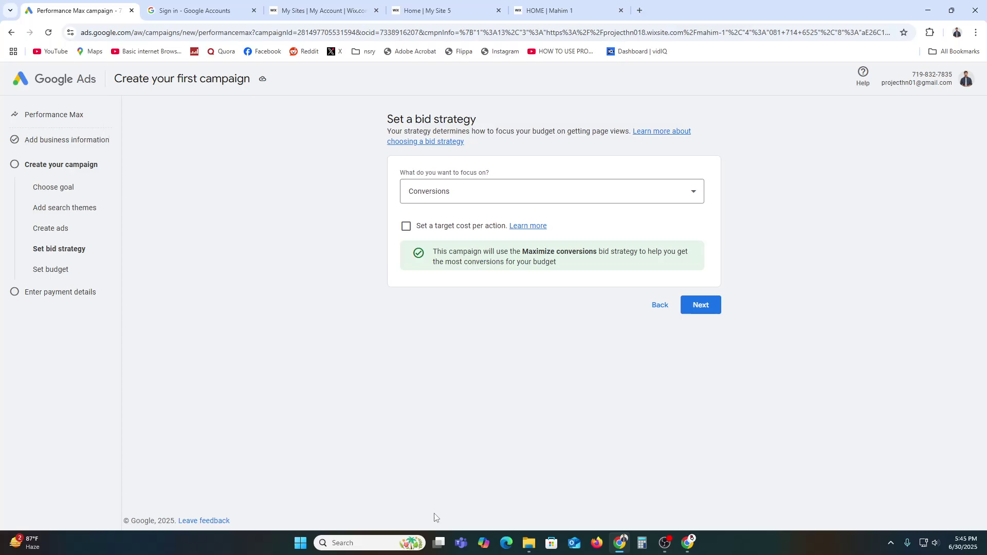
- Keep Conversions as the bid strategy focus without a target cost per action, and continue to the budget
left_click(438, 203)
left_click(517, 199)
left_click(701, 305)
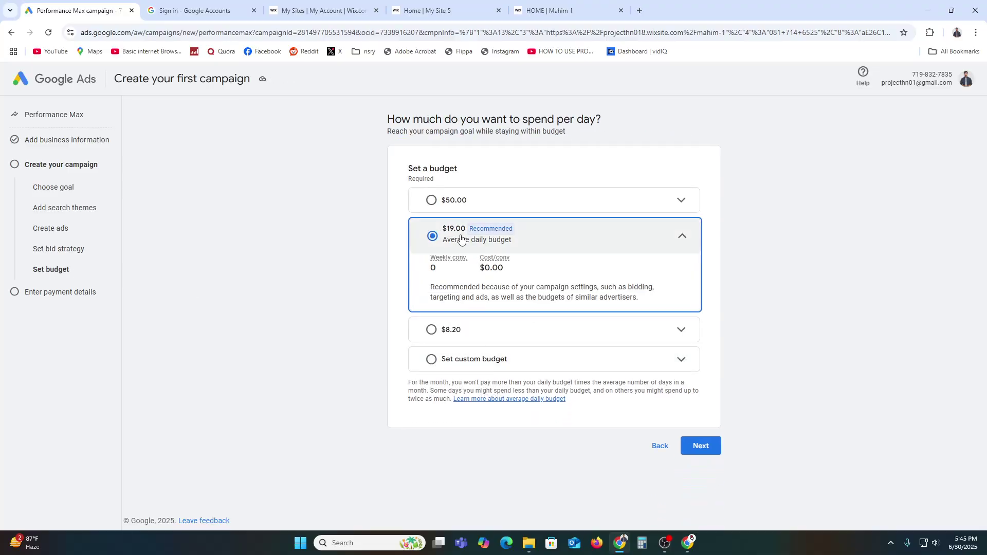
- Choose the $50.00 average daily budget for the campaign and continue to the payment details
left_click(483, 200)
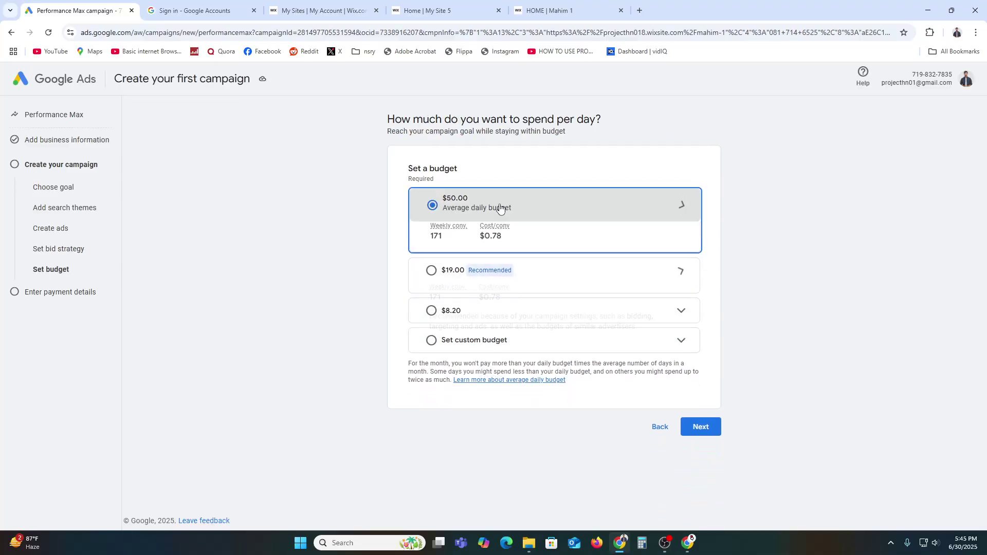
left_click(700, 425)
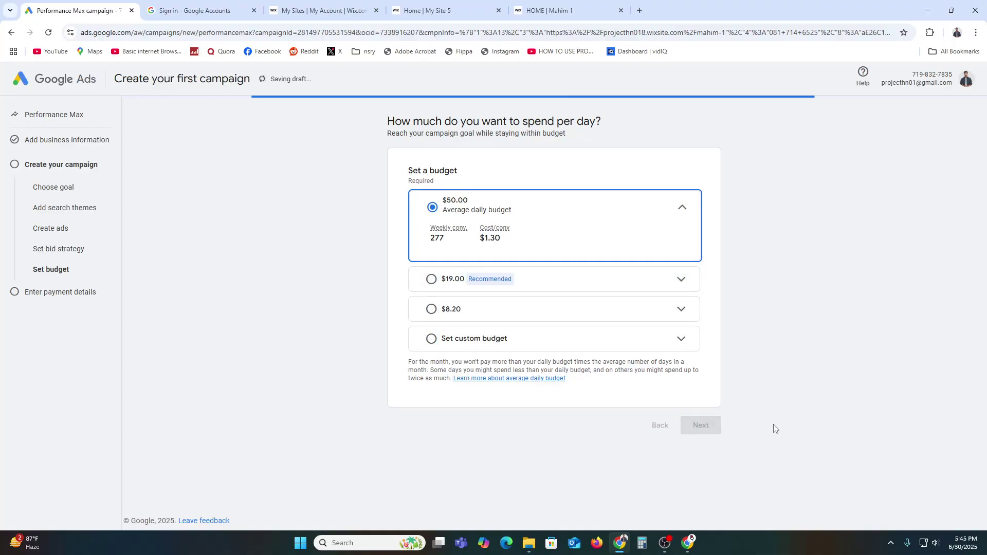